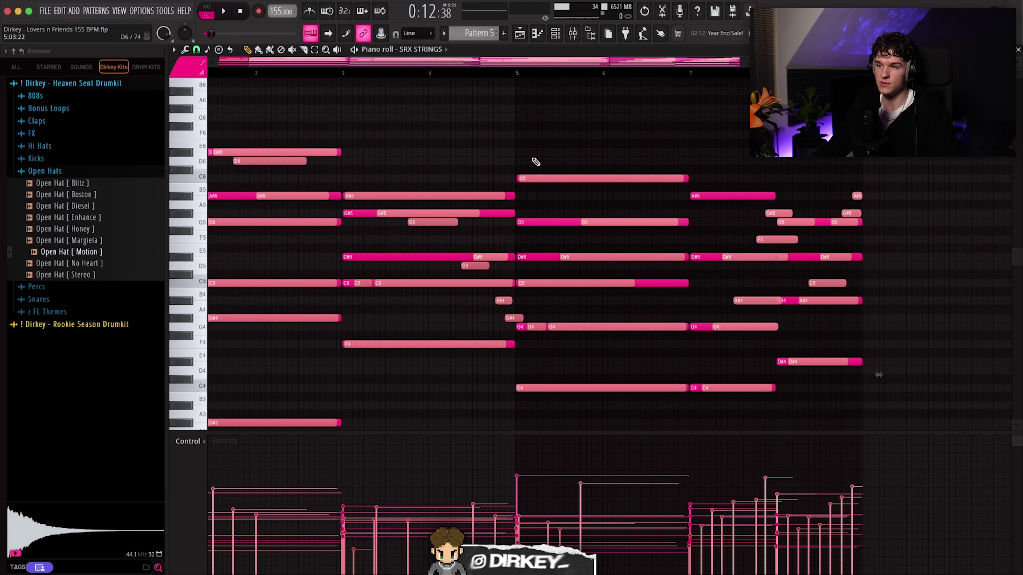
- Delete the selected overlapping notes from the SRX STRINGS piano roll, keeping the sustained chords, and play the pattern
scroll(444, 75, "down", 1)
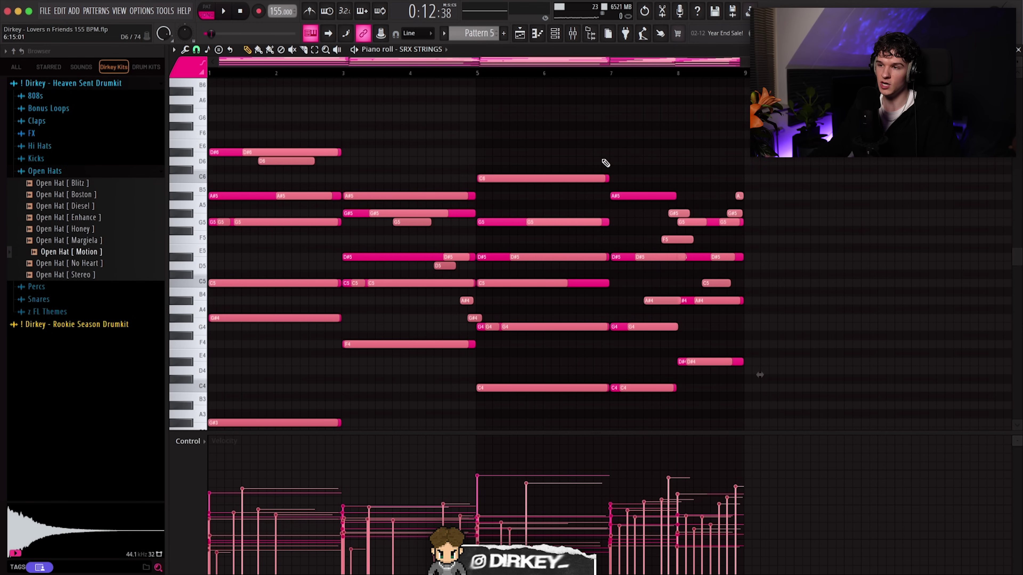
key("Delete")
scroll(529, 214, "down", 5)
scroll(511, 198, "up", 3)
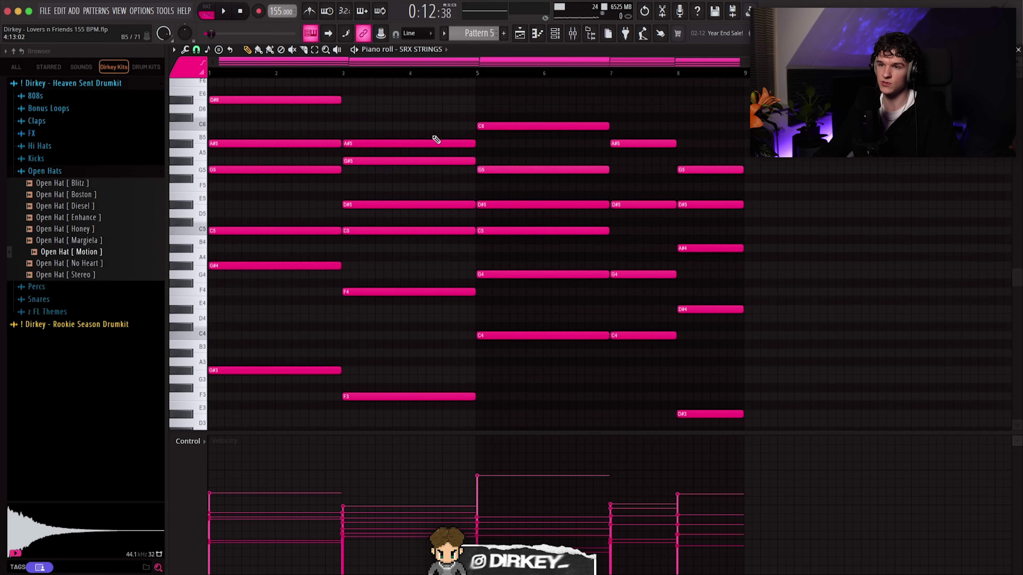
scroll(815, 254, "down", 3)
scroll(815, 253, "down", 3)
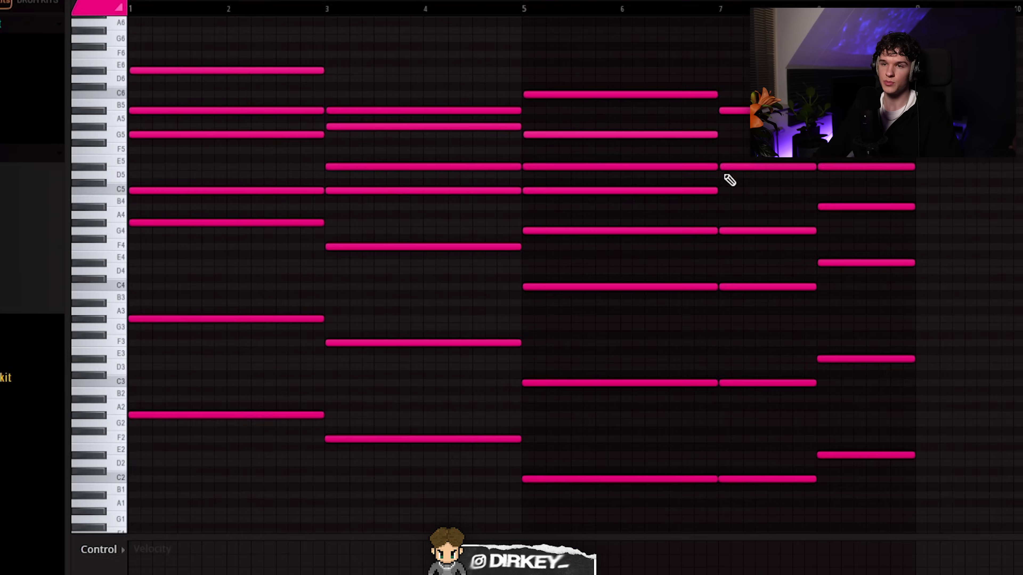
key("space")
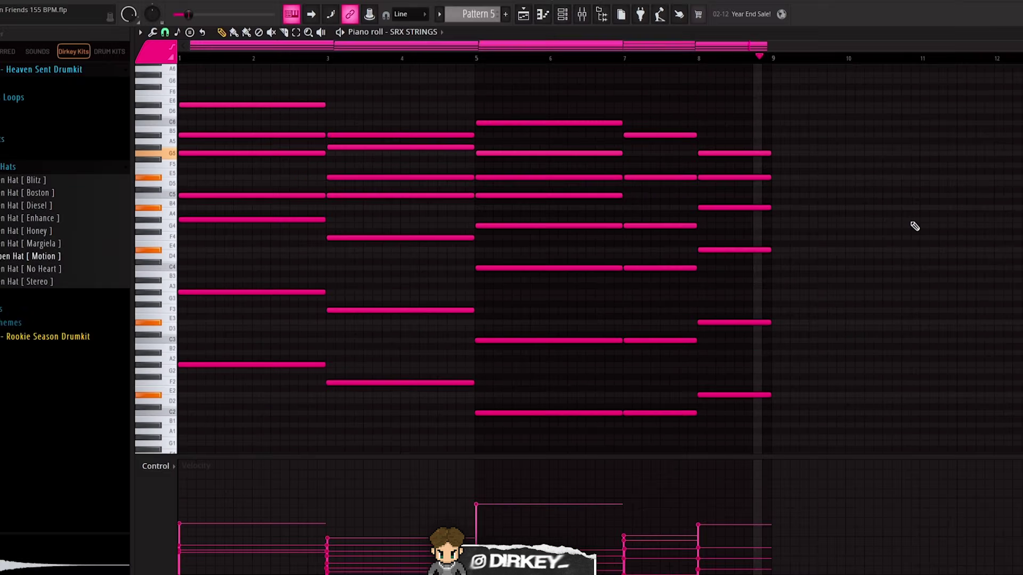
- Select the lowest row of bass notes across all chords in the SRX STRINGS piano roll
left_click_drag(305, 341, 744, 410)
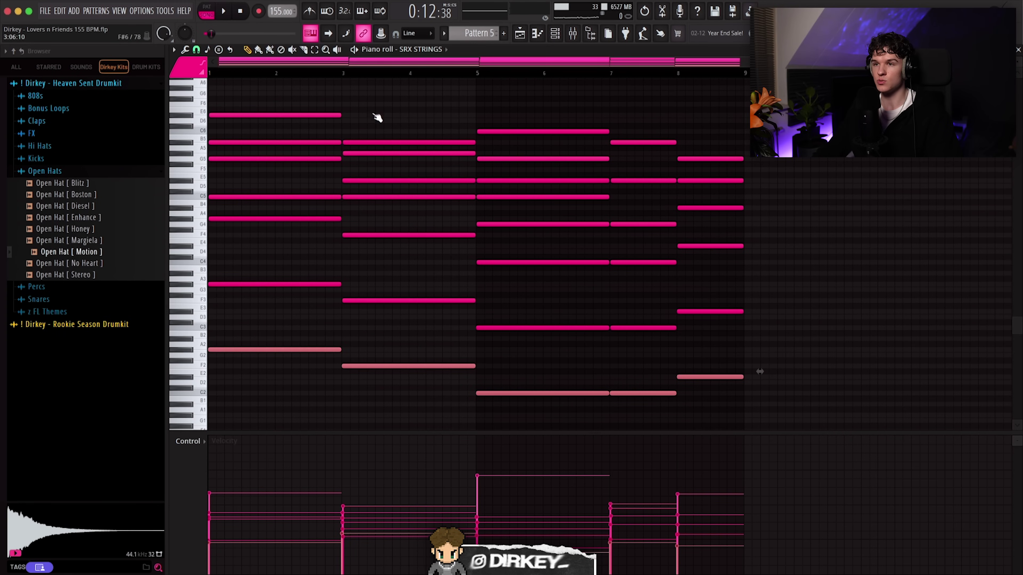
scroll(226, 74, "up", 3)
scroll(266, 77, "down", 3)
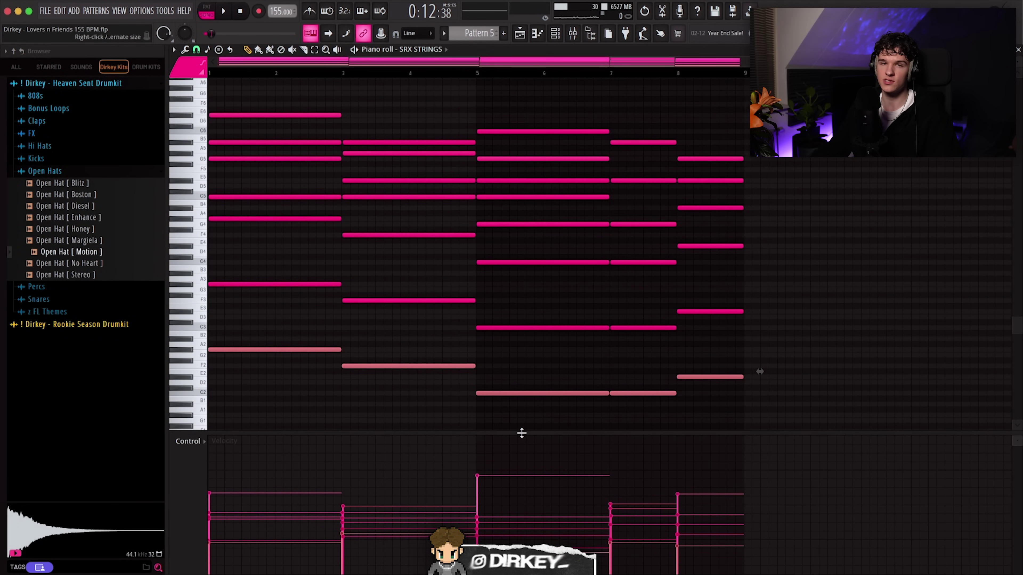
- Inspect the Fruity Parametric EQ 2, UADx LA-2A compressor and ValhallaVintageVerb on the SRX STRINGS mixer track
key("F9")
left_click(209, 84)
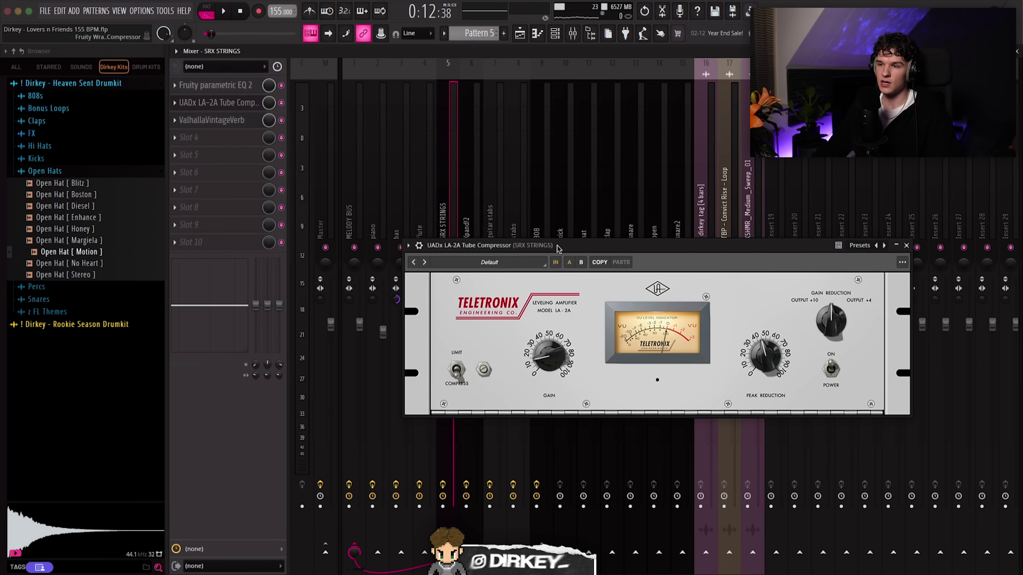
left_click_drag(558, 247, 349, 177)
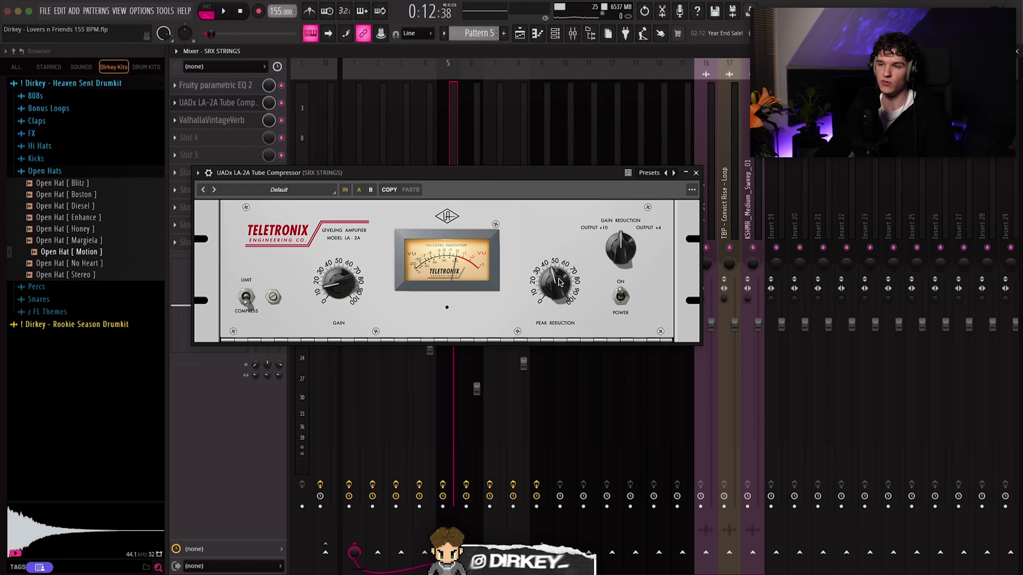
left_click(695, 172)
left_click(208, 124)
left_click_drag(208, 77, 335, 113)
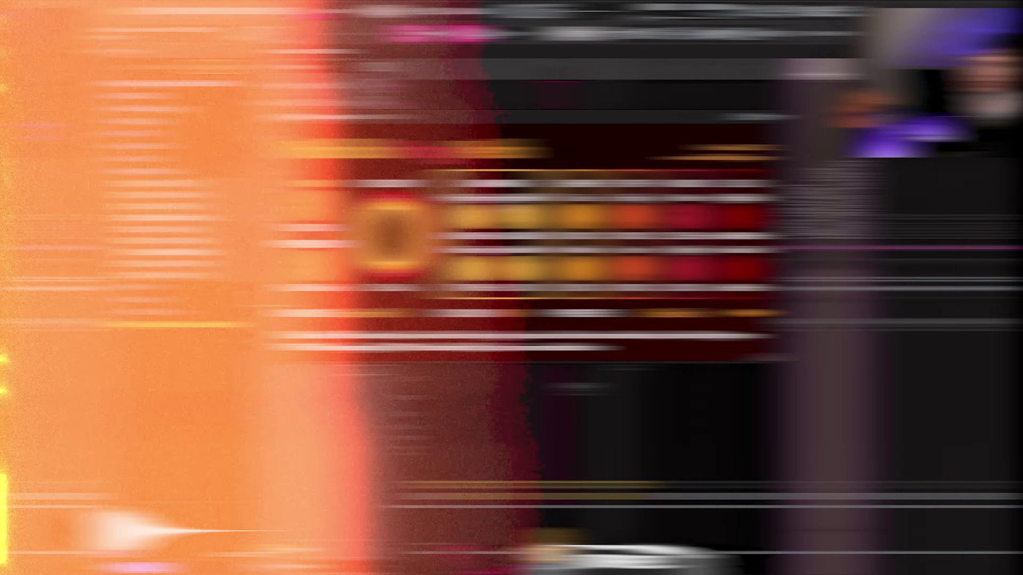
- Enlarge the playlist tracks and play the melody layers from bar 9
scroll(410, 76, "up", 2)
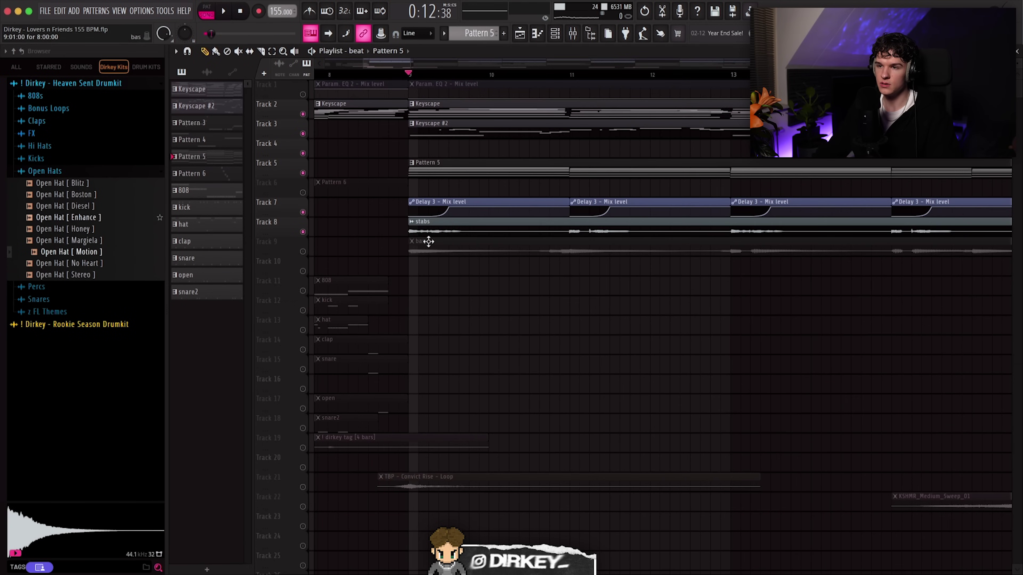
scroll(413, 76, "up", 2)
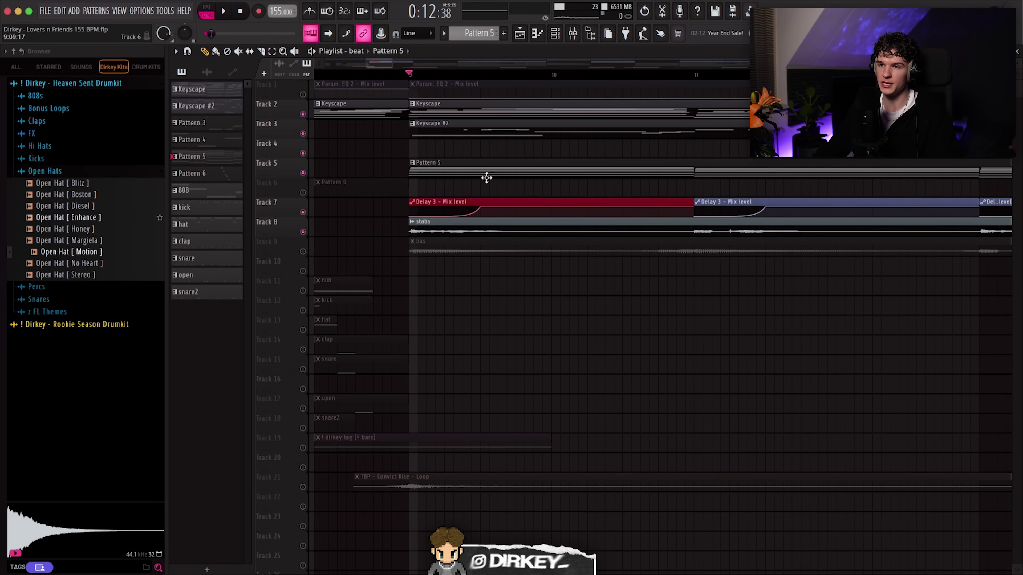
scroll(486, 178, "down", 1)
left_click_drag(1019, 63, 1019, 61)
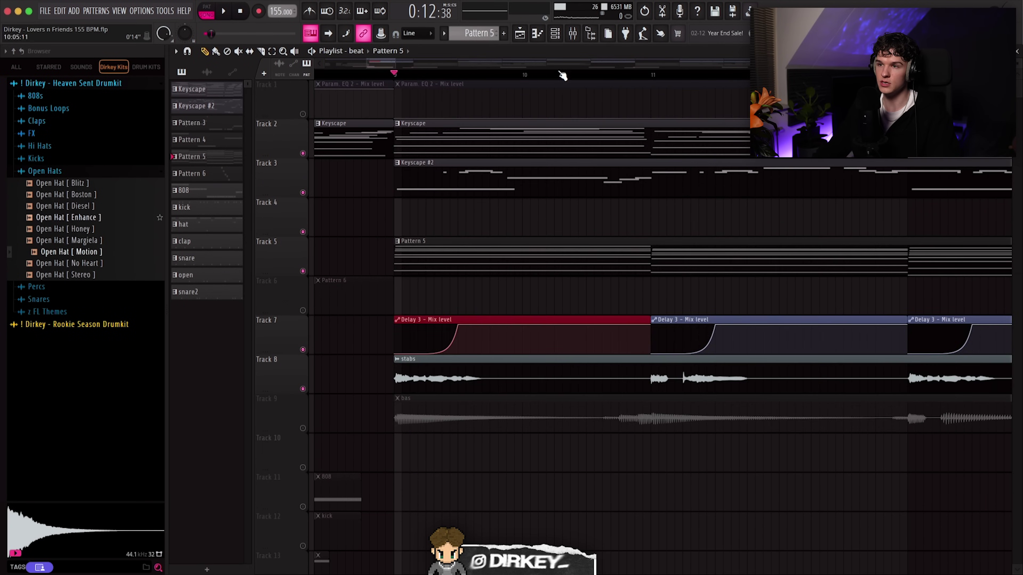
scroll(563, 75, "down", 3)
key("space")
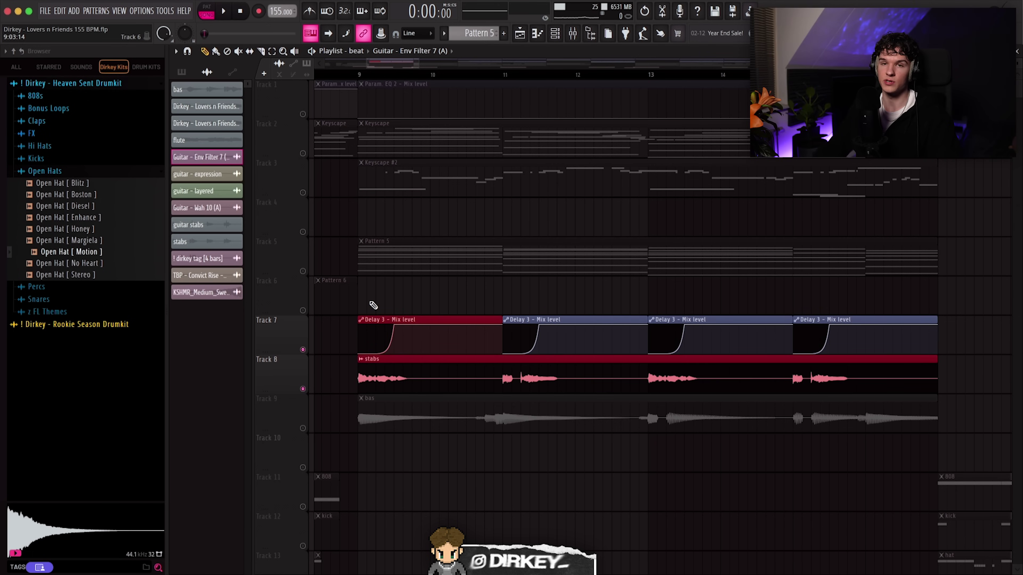
- Open and audition the Guitar - Env Filter 7 (A) and Guitar - Wah 10 (A) audio clips
left_click(201, 158)
left_click_drag(470, 237, 423, 185)
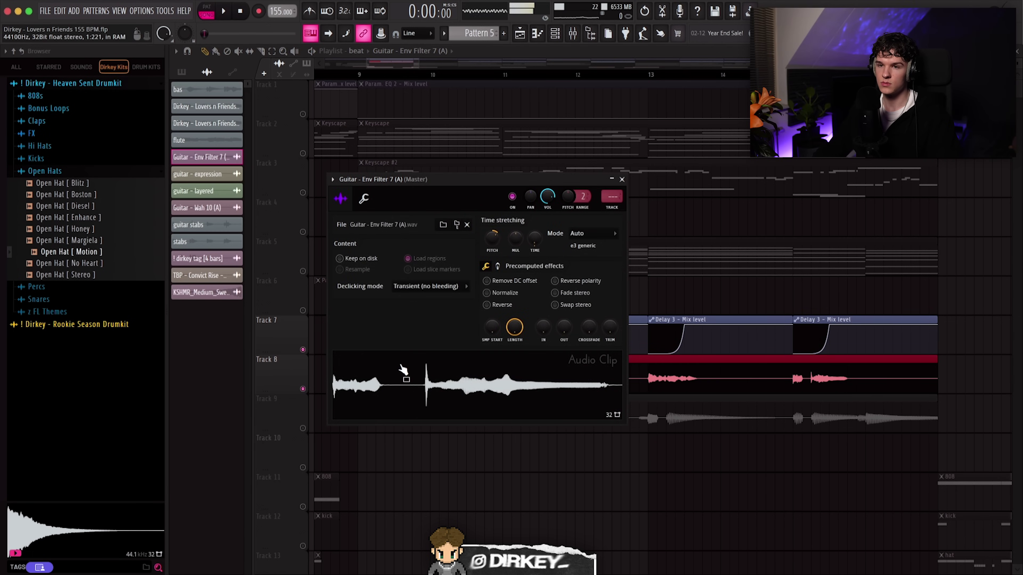
left_click(201, 213)
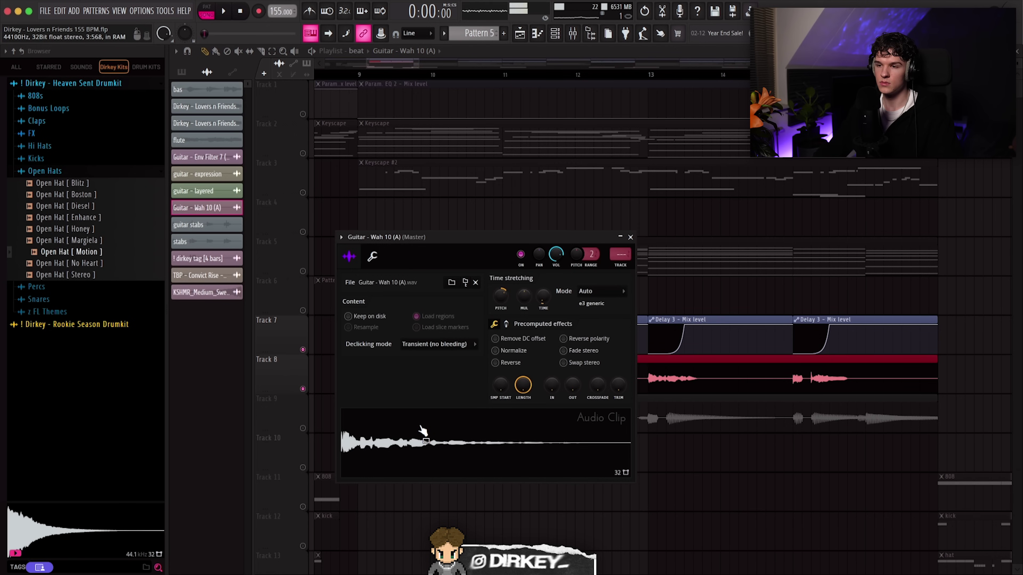
left_click(630, 237)
- Examine the Delay 3 - Mix level automation clips above the stabs clip in the playlist
scroll(359, 75, "up", 3)
left_click_drag(372, 64, 367, 65)
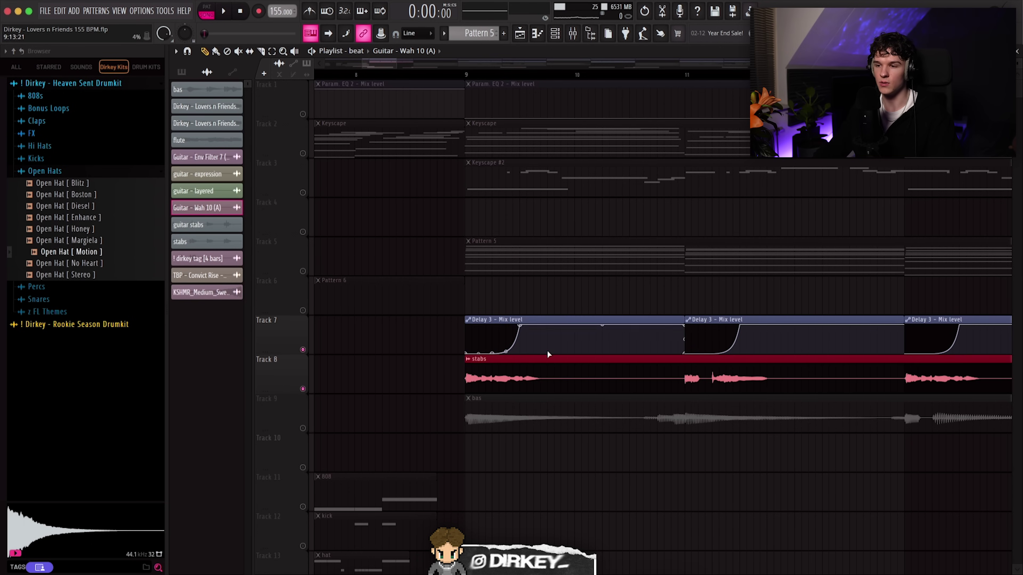
scroll(467, 76, "down", 3)
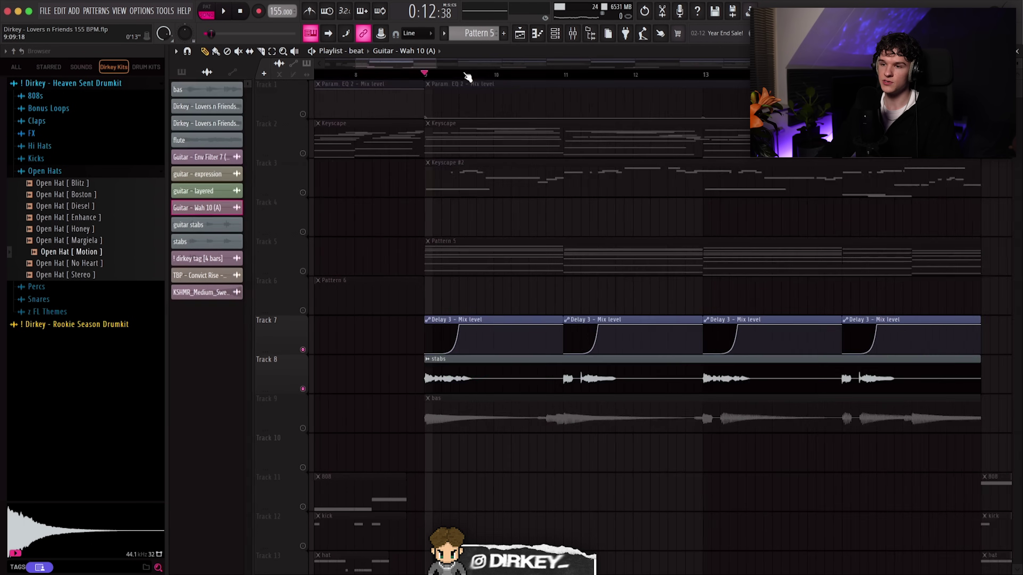
left_click(428, 377, "ctrl")
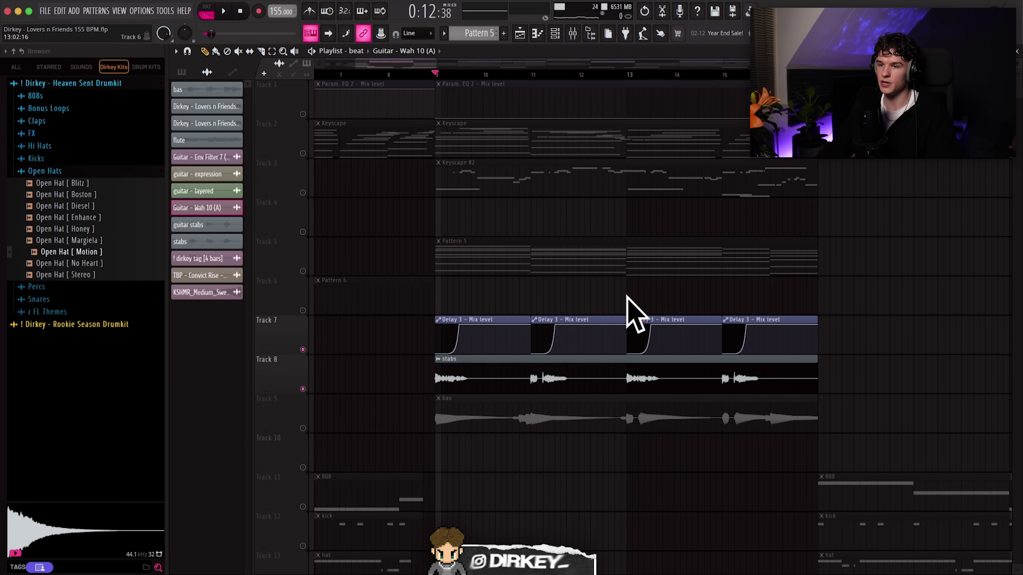
- Inspect the Fruity Parametric EQ 2 and Fruity Delay 3 settings on the stabs mixer track, and return to the playlist
key("F9")
left_click(208, 85)
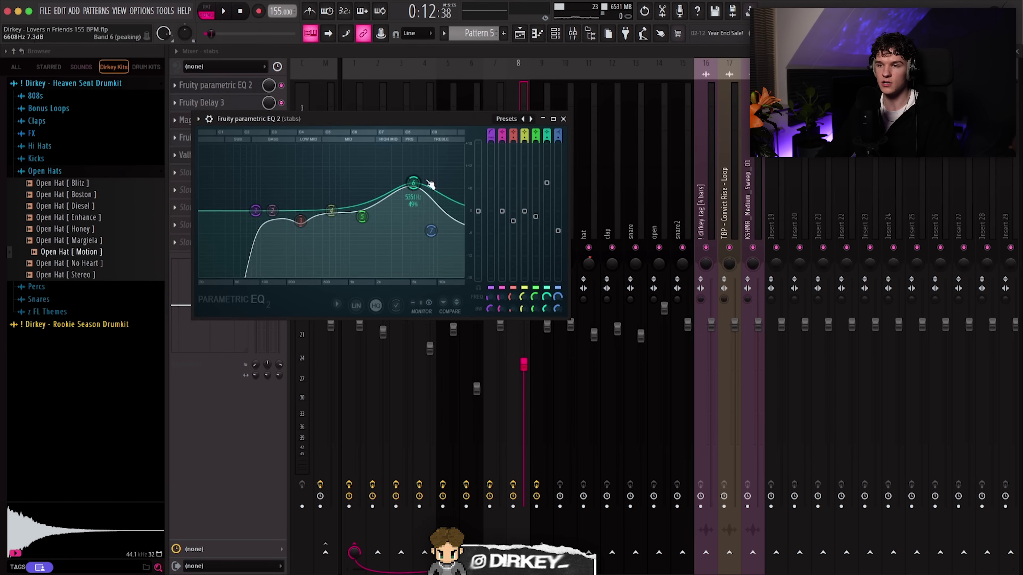
key("Escape")
left_click(224, 103)
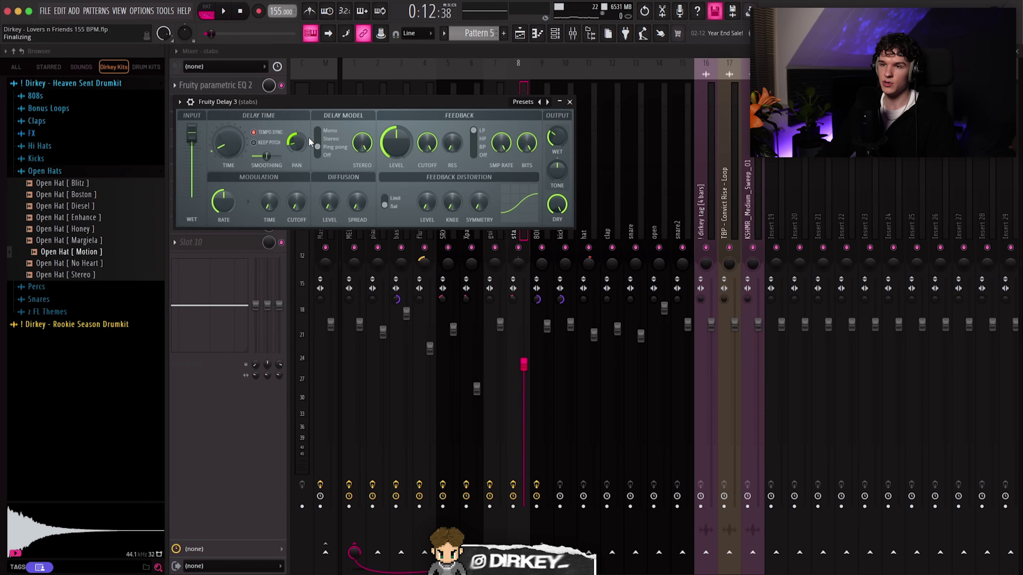
key("Escape")
key("F5")
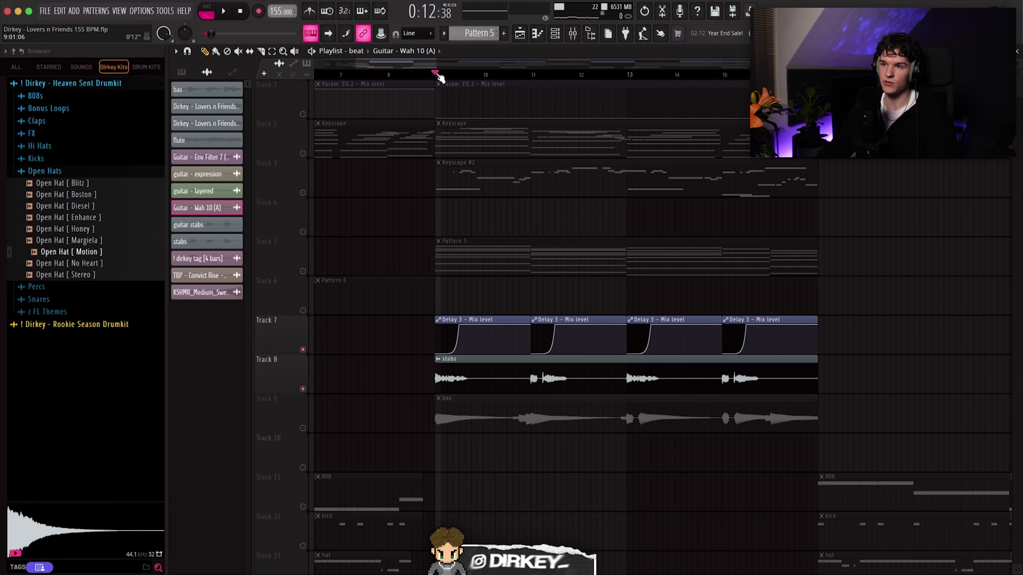
- Select the first Delay 3 - Mix level automation clip and play the stabs with it from bar 9
scroll(434, 81, "up", 2)
left_click_drag(434, 372, 470, 385)
left_click(574, 330)
key("space")
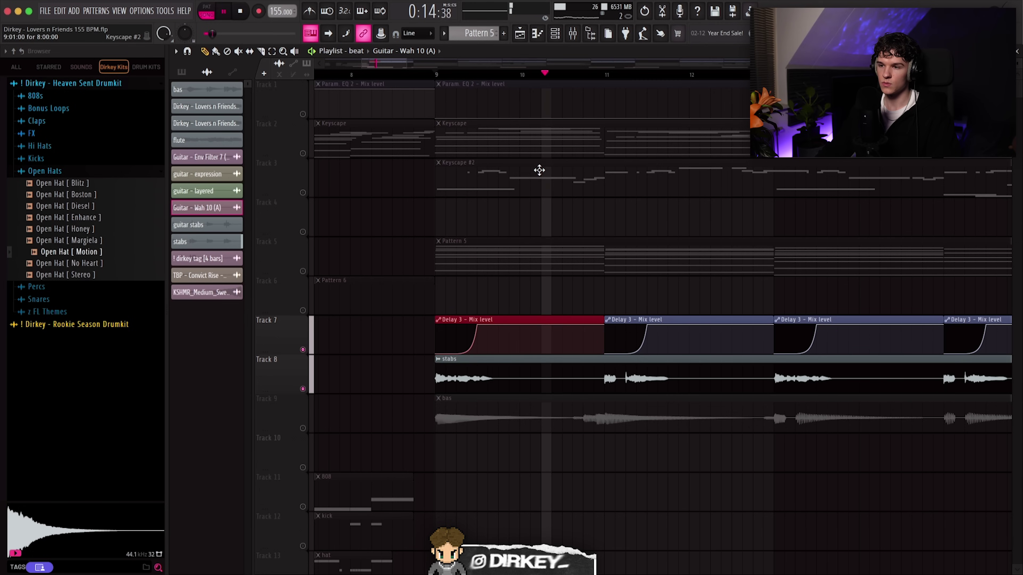
left_click_drag(625, 300, 645, 337)
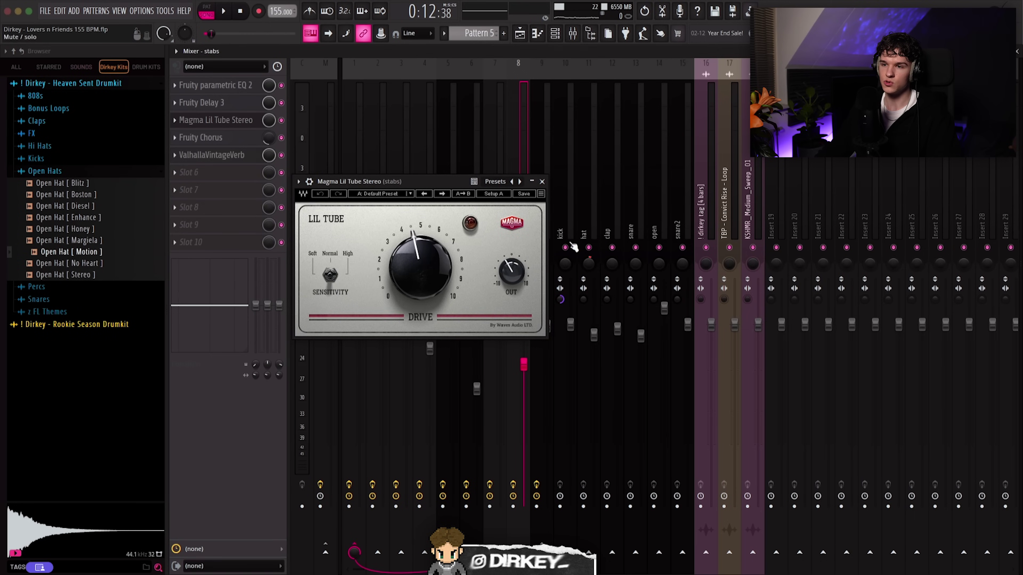
- Review the Magma Lil Tube Stereo, Fruity Chorus and ValhallaVintageVerb effects on the stabs mixer track
left_click(541, 181)
left_click(478, 144)
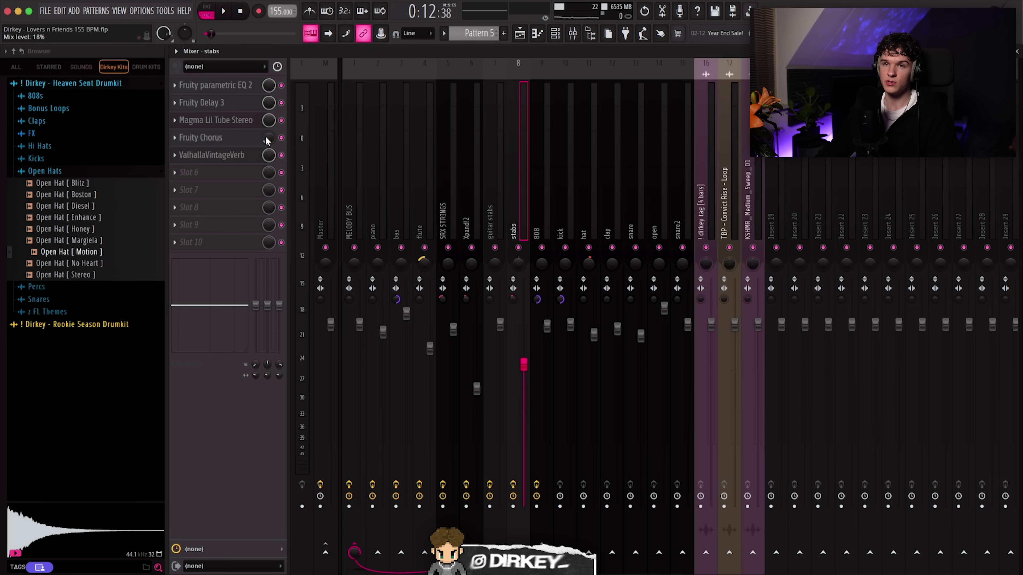
left_click(199, 156)
left_click_drag(255, 110, 353, 135)
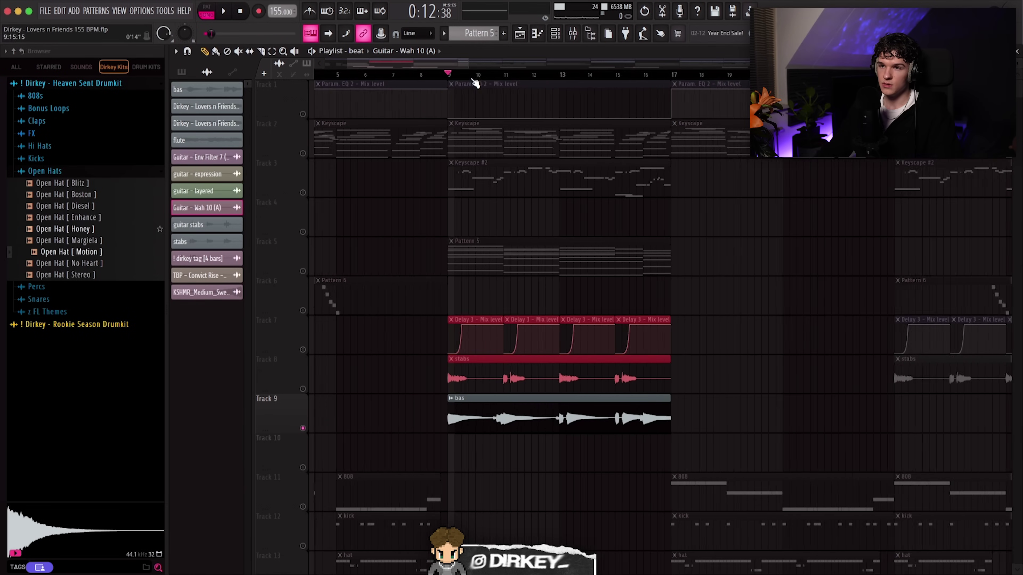
- Unmute the melody tracks above the stabs and bas clips in the playlist
left_click_drag(303, 232, 304, 313)
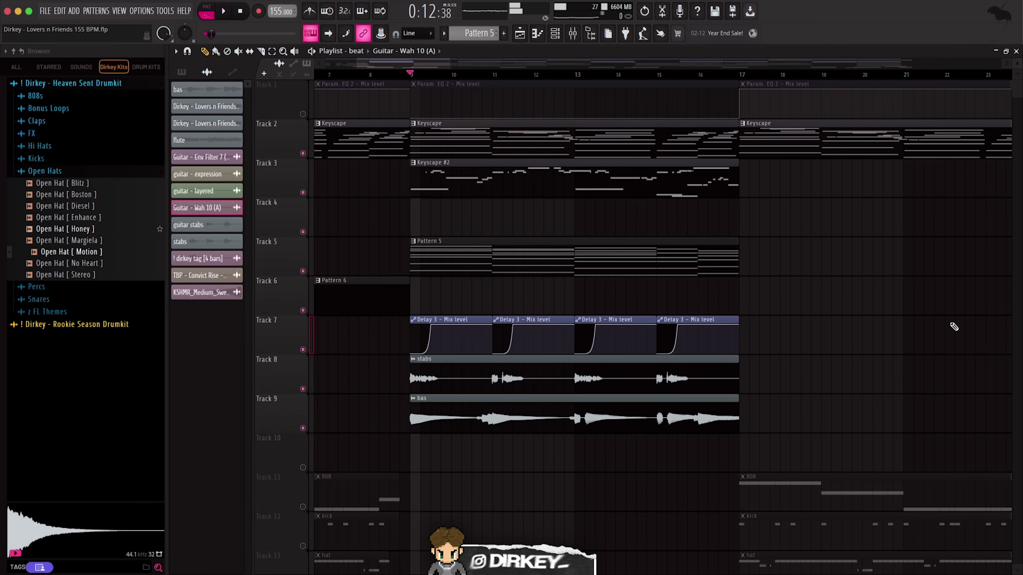
- Open the Temptated bass instrument from the channel rack for Pattern 3
key("F6")
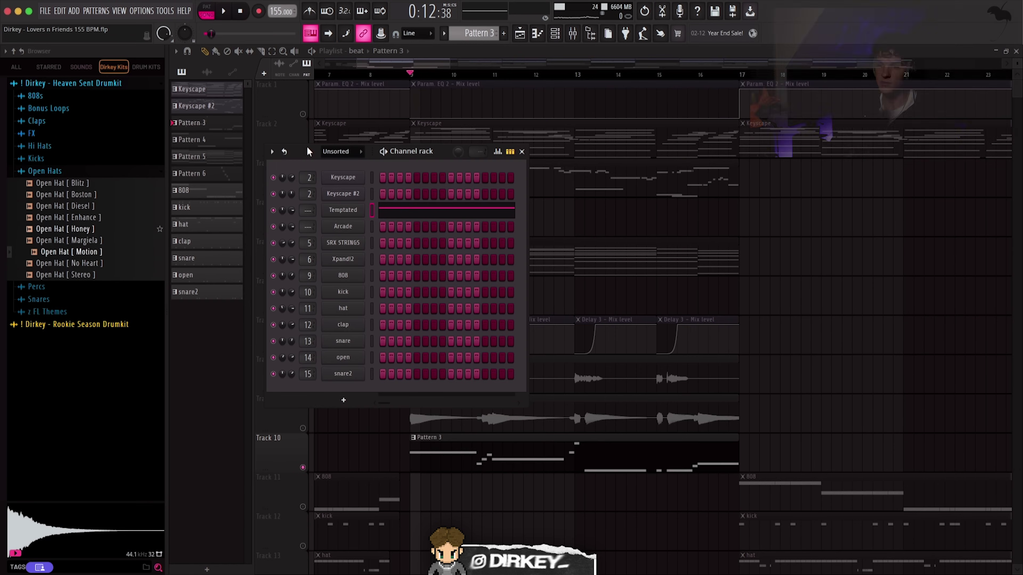
left_click(337, 208)
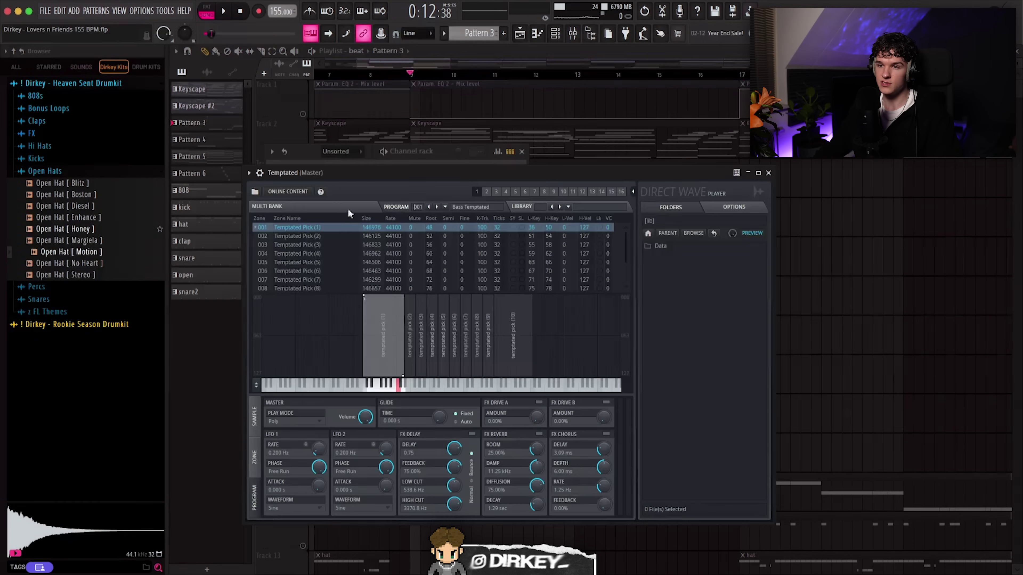
left_click_drag(335, 170, 326, 114)
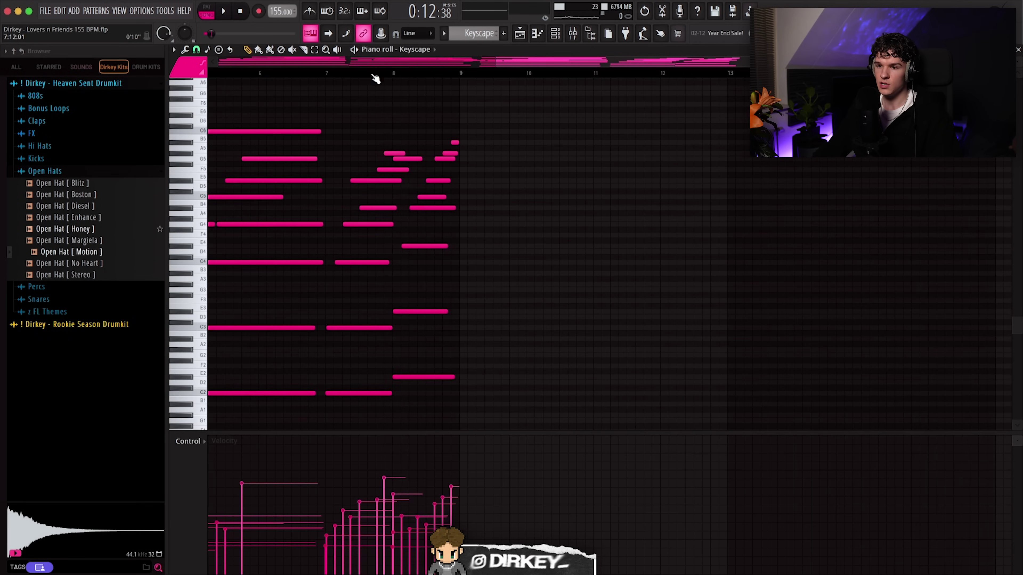
- Select the low root notes in the Keyscape piano roll and play the Temptated bassline in Pattern 3
left_click_drag(244, 326, 695, 435)
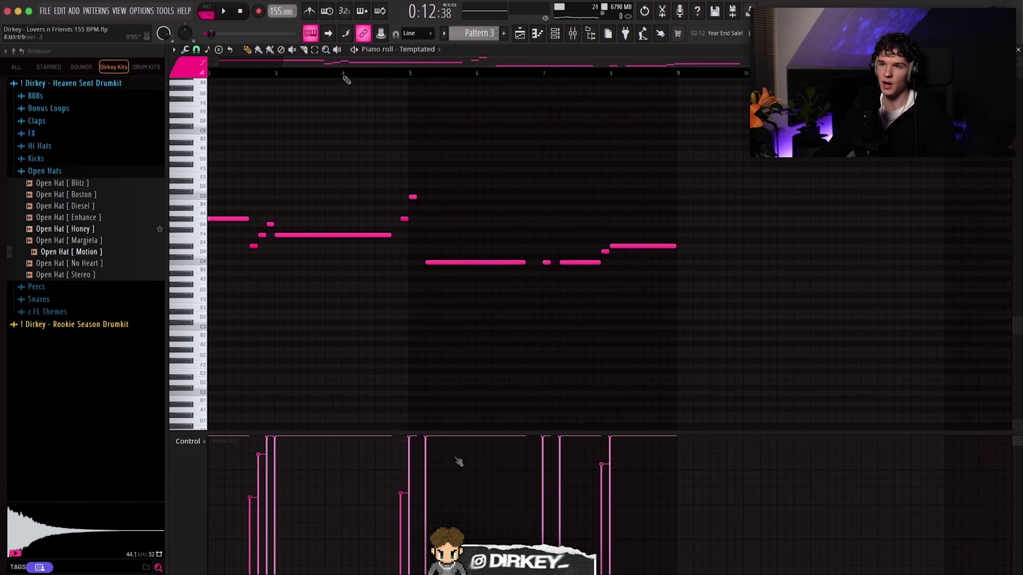
scroll(327, 74, "left", 2)
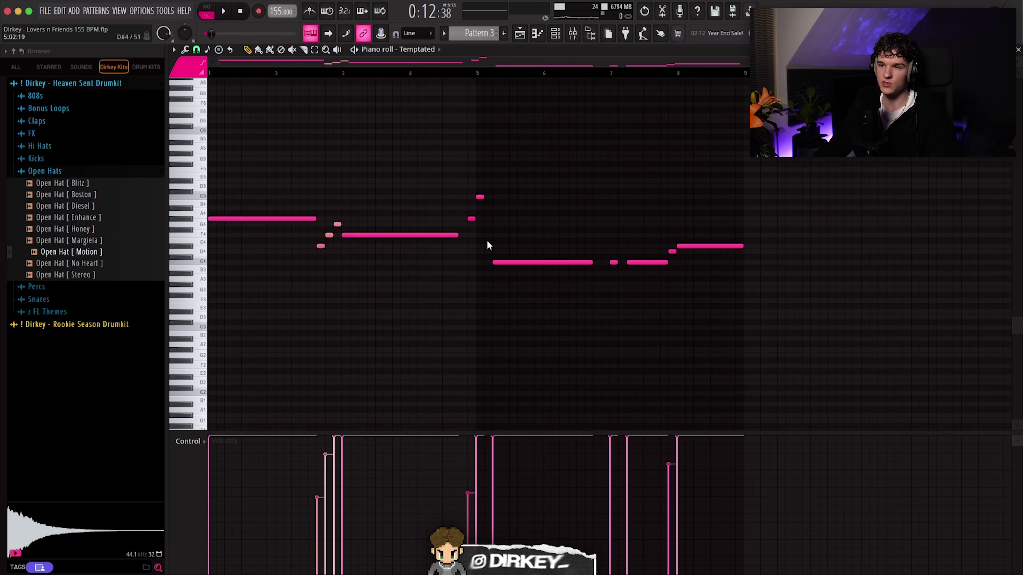
key("space")
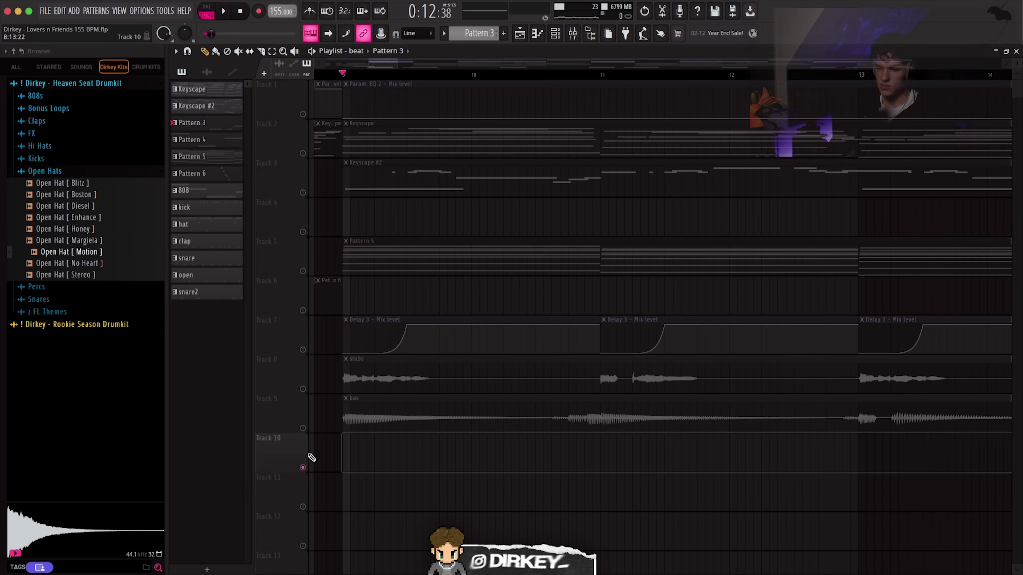
- Solo Track 9 in the playlist and play the bas audio clip from bar 9
right_click(303, 428)
scroll(364, 77, "down", 3)
key("space")
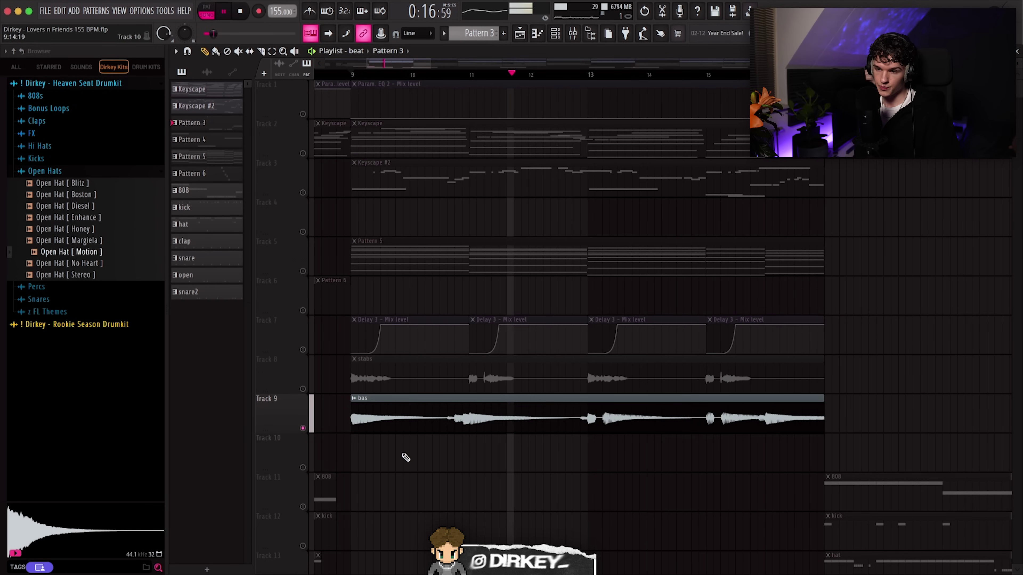
key("space")
- Inspect the first Fruity Parametric EQ 2 on the bas mixer track
left_click(573, 35)
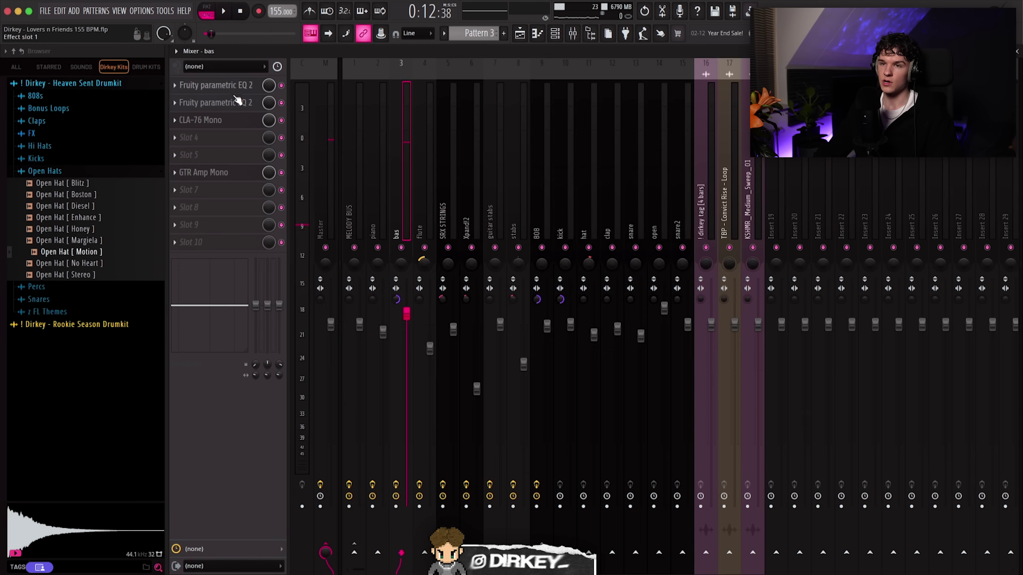
left_click(234, 86)
left_click_drag(383, 212, 397, 206)
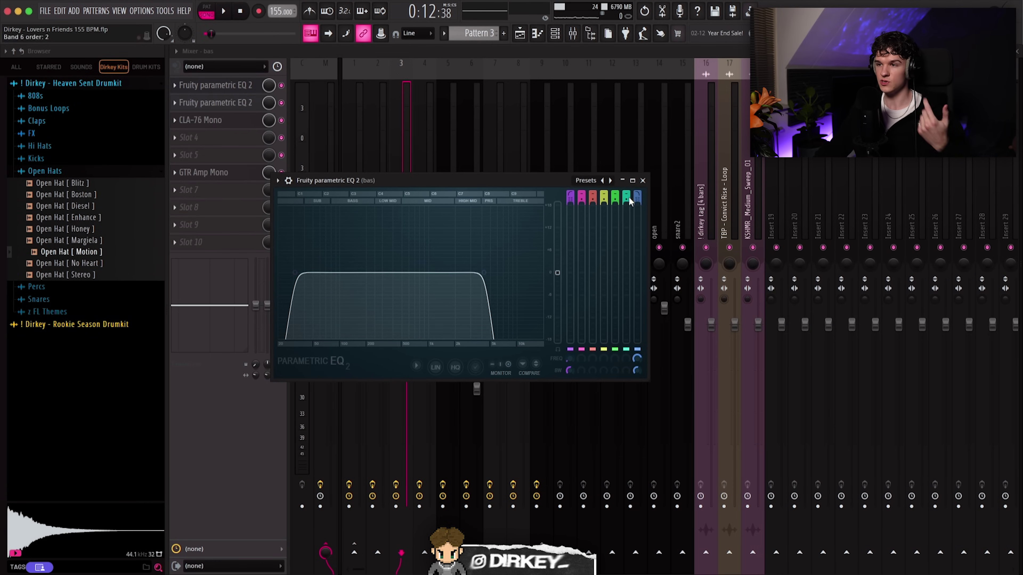
- Inspect the second Fruity Parametric EQ 2, CLA-76 Mono and GTR Amp Mono on the bas mixer track
left_click(643, 180)
left_click(212, 106)
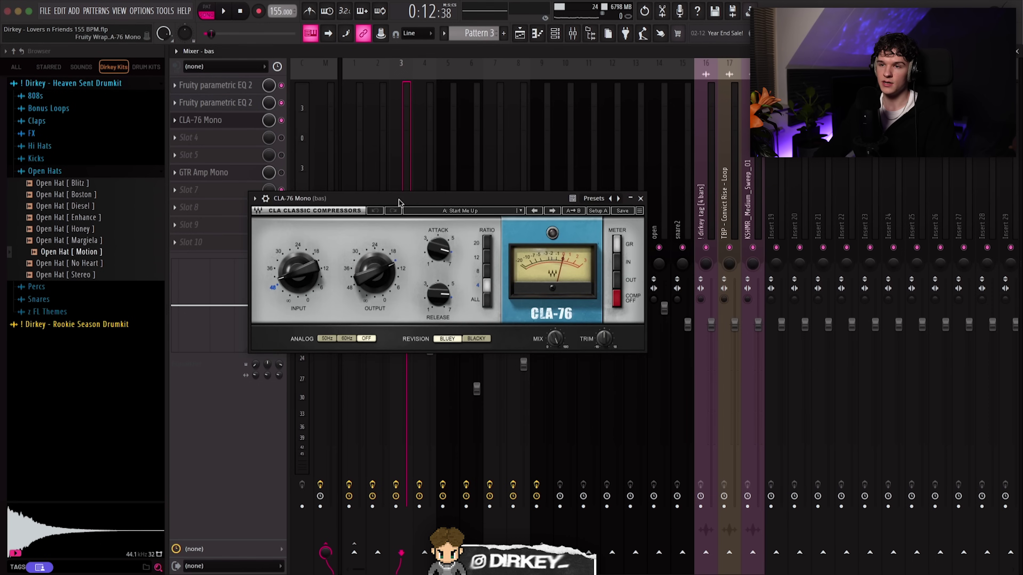
left_click_drag(399, 201, 405, 197)
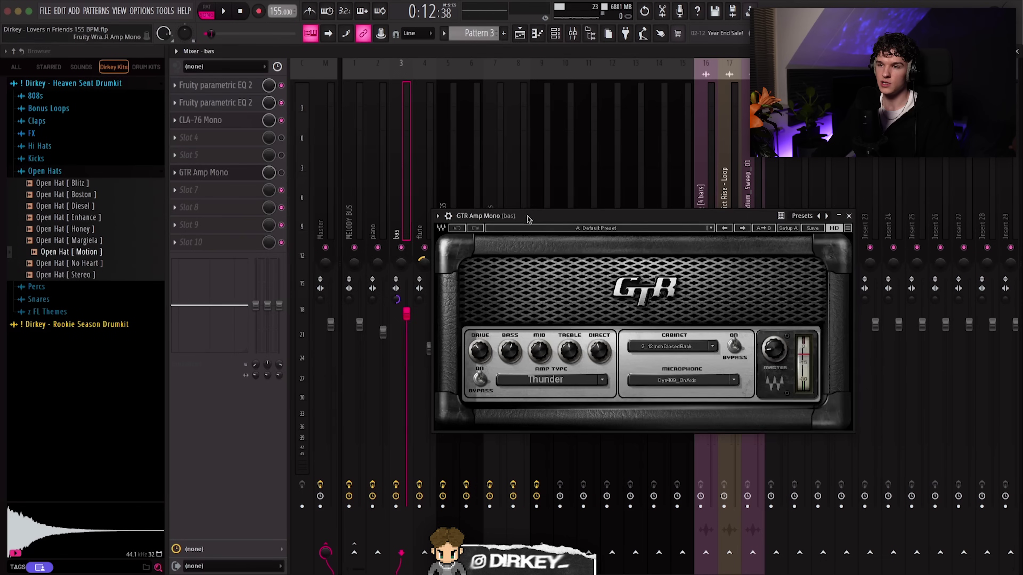
left_click_drag(528, 219, 331, 152)
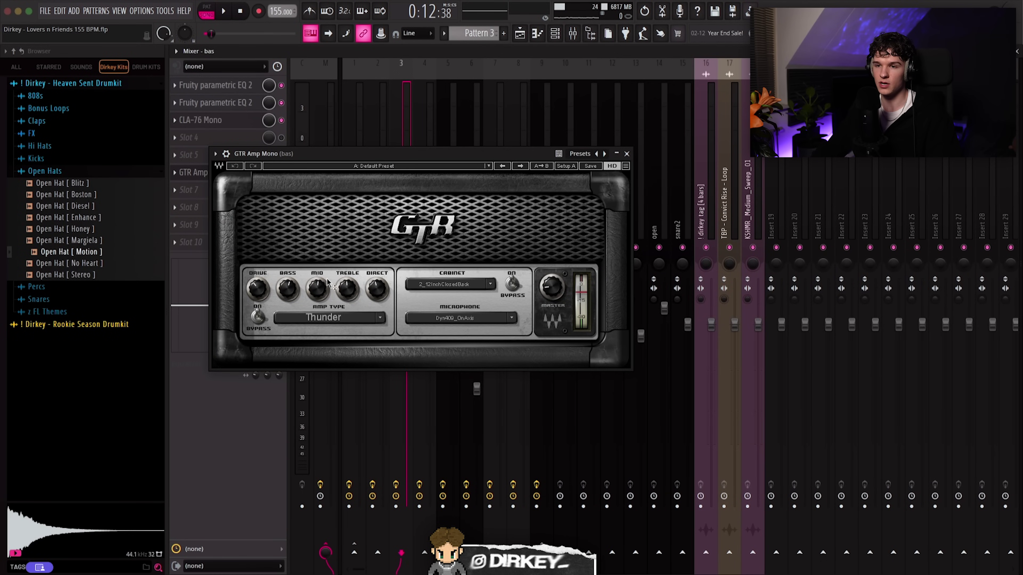
left_click(629, 157)
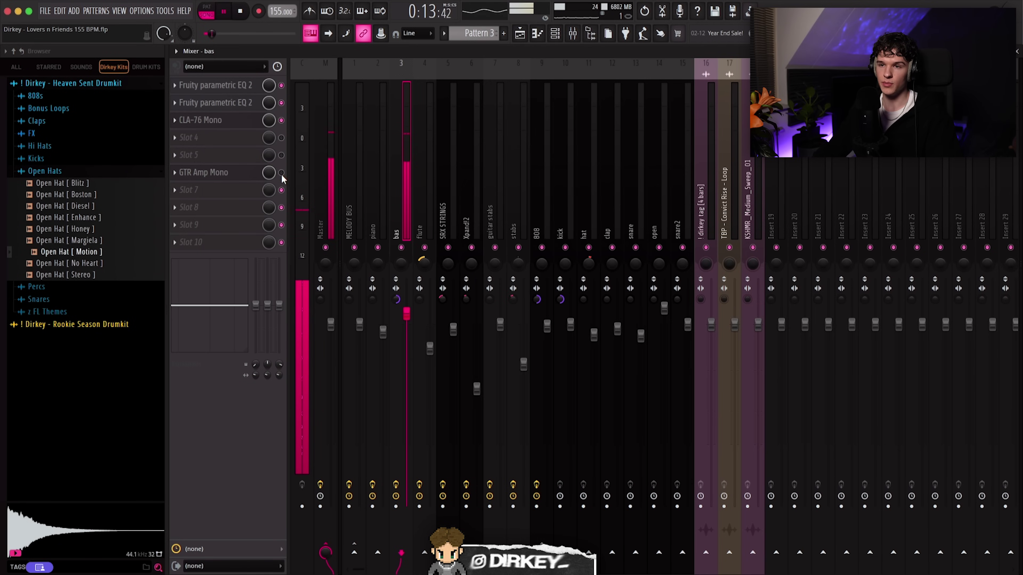
left_click(247, 178)
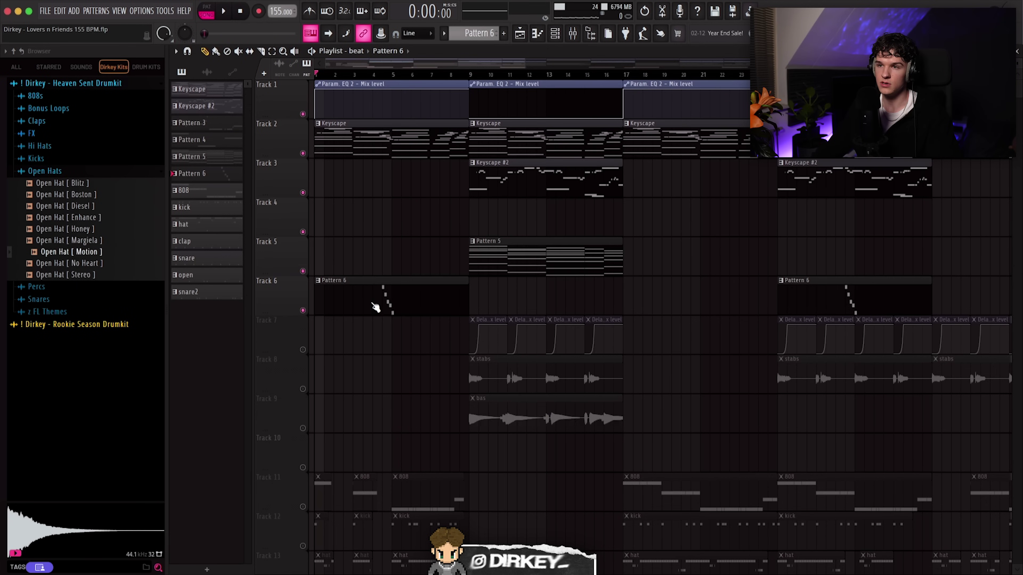
- Open Pattern 6 from Track 6 and inspect the +01 Celeste preset in its Xpand!2 instrument
double_click(376, 308)
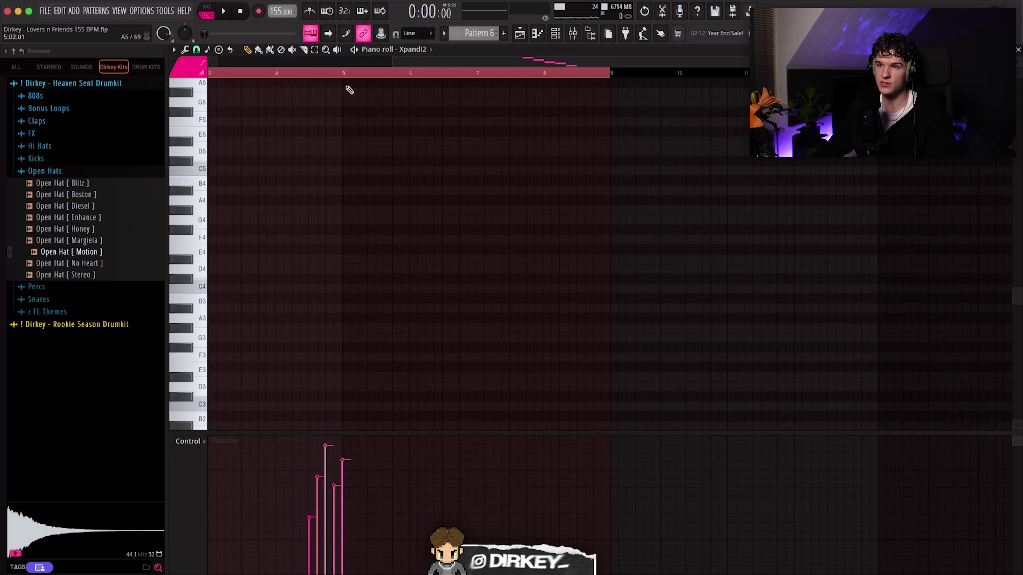
left_click(556, 32)
left_click(320, 250)
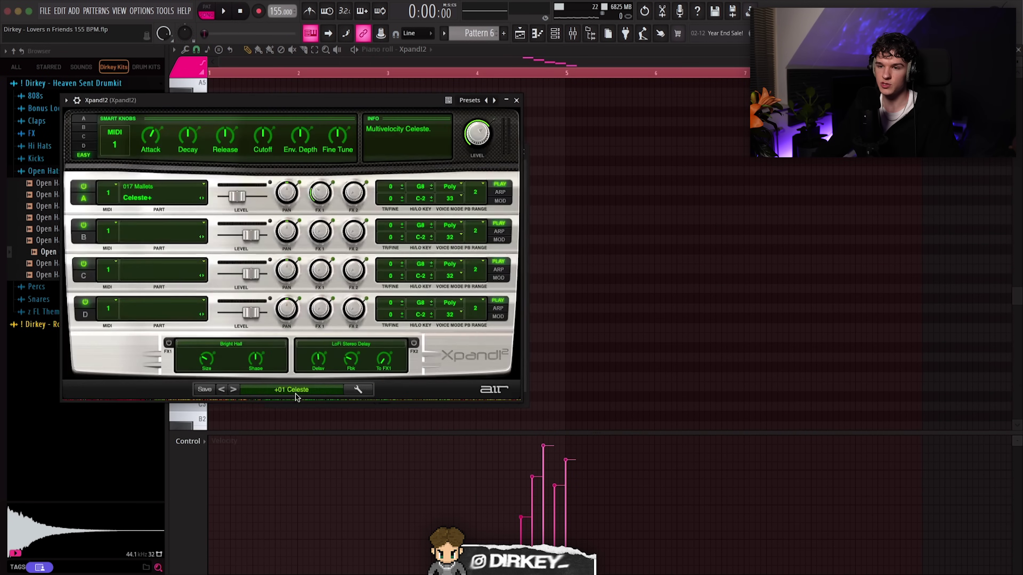
left_click(284, 391)
left_click(598, 269)
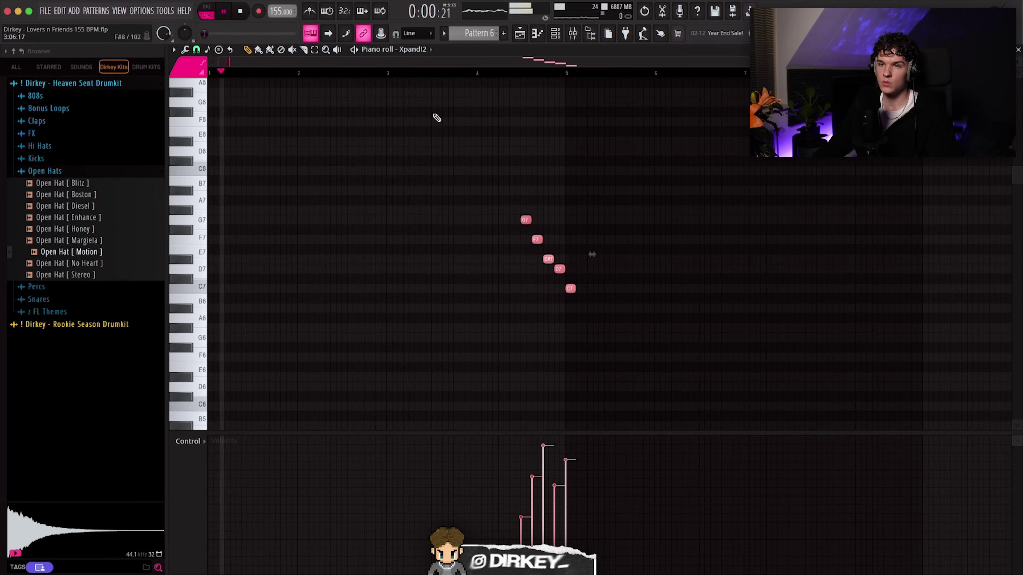
- Select the descending run of Xpand!2 notes in Pattern 6 and play it from bar 4
scroll(555, 73, "up", 1)
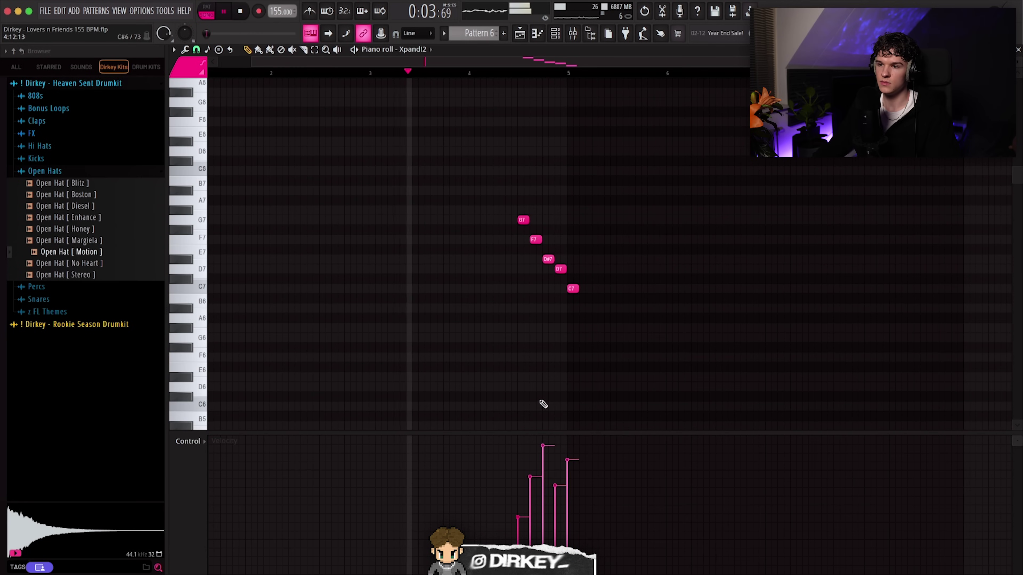
left_click_drag(598, 313, 487, 169)
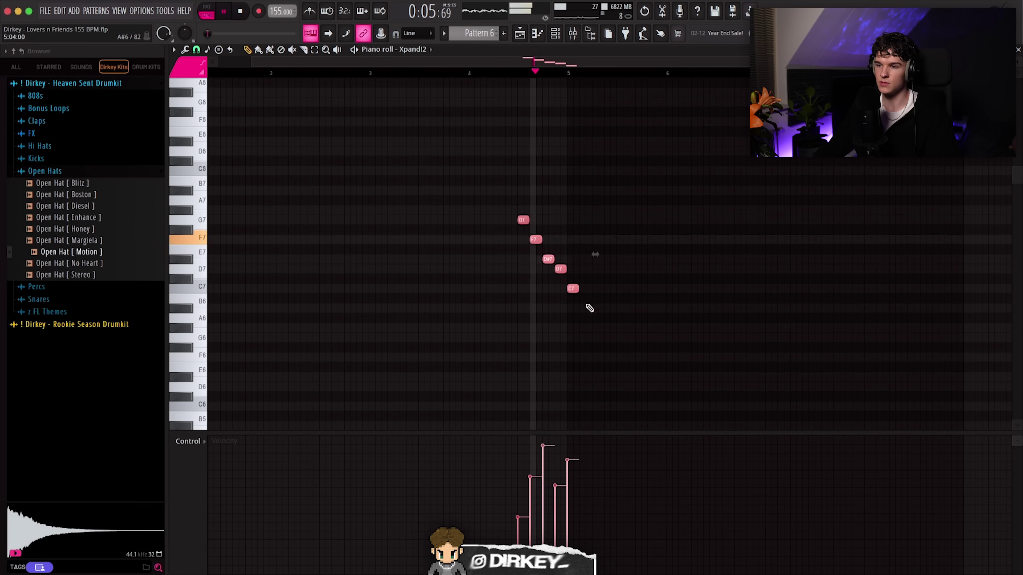
key("super+d")
left_click(472, 73)
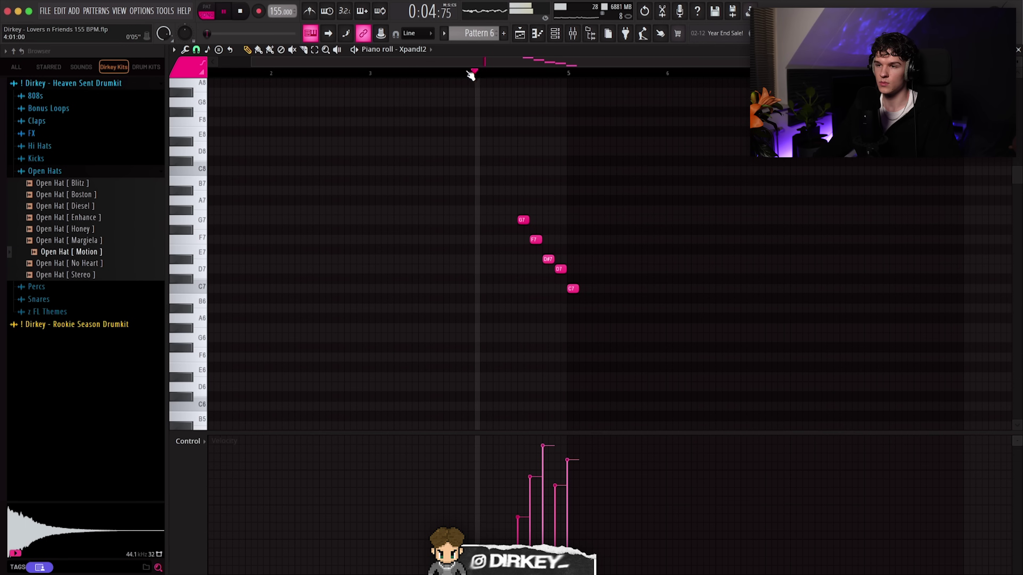
scroll(468, 76, "down", 1)
left_click(477, 72)
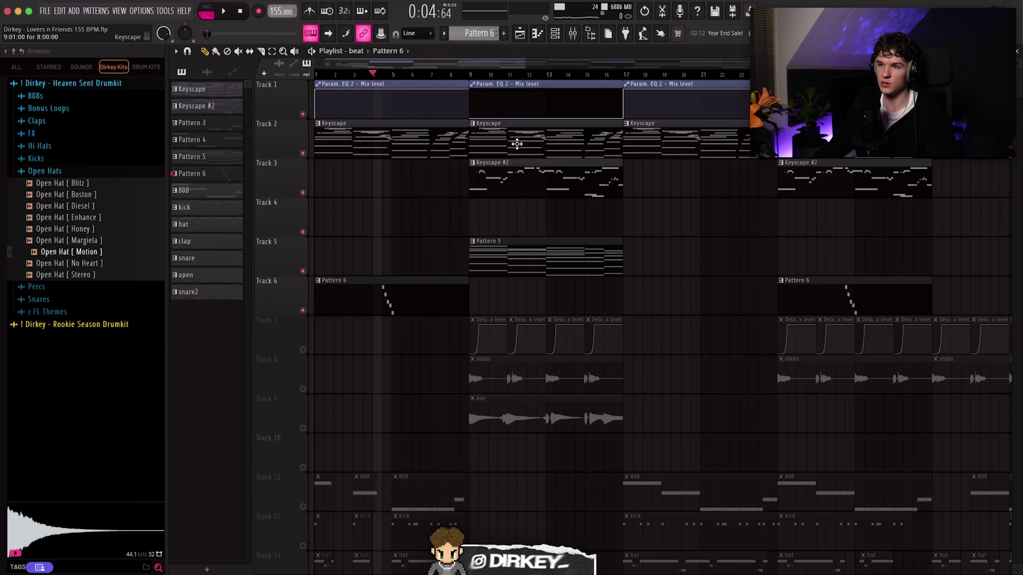
- Inspect the two Fruity Parametric EQ 2s, Fruity Delay 3 and ValhallaVintageVerb on the Xpand!2 mixer track
double_click(515, 141)
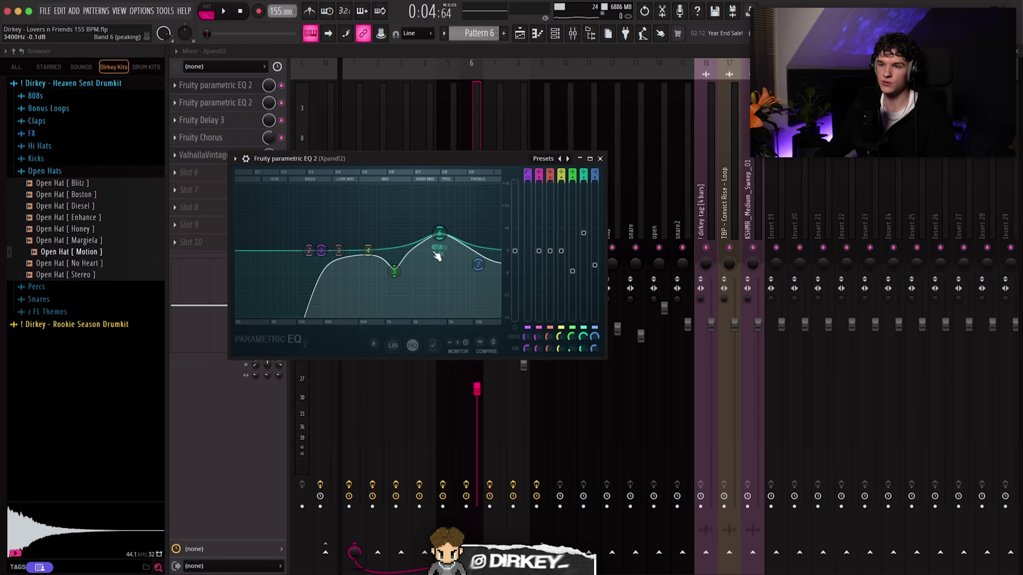
left_click(600, 159)
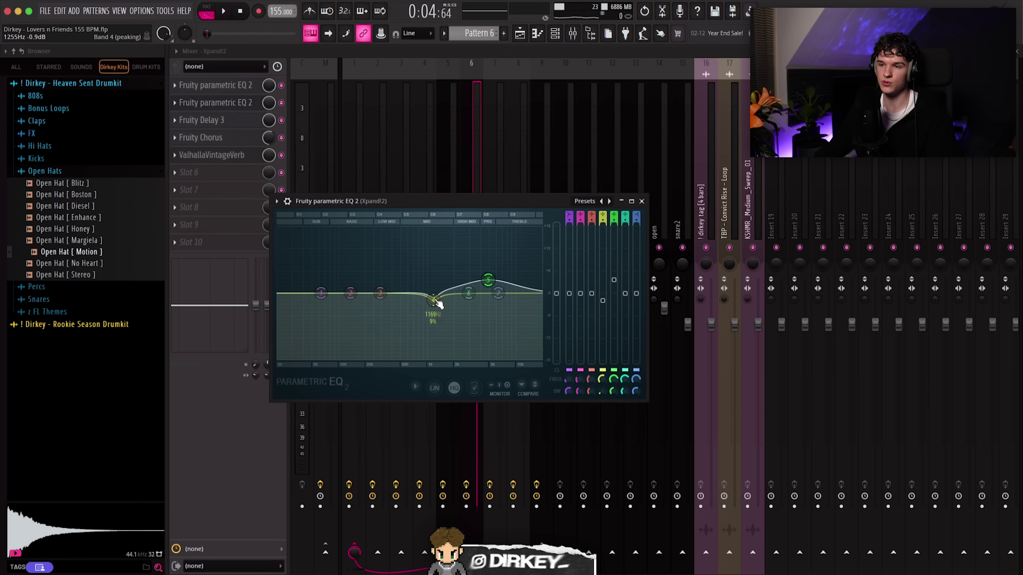
left_click(213, 121)
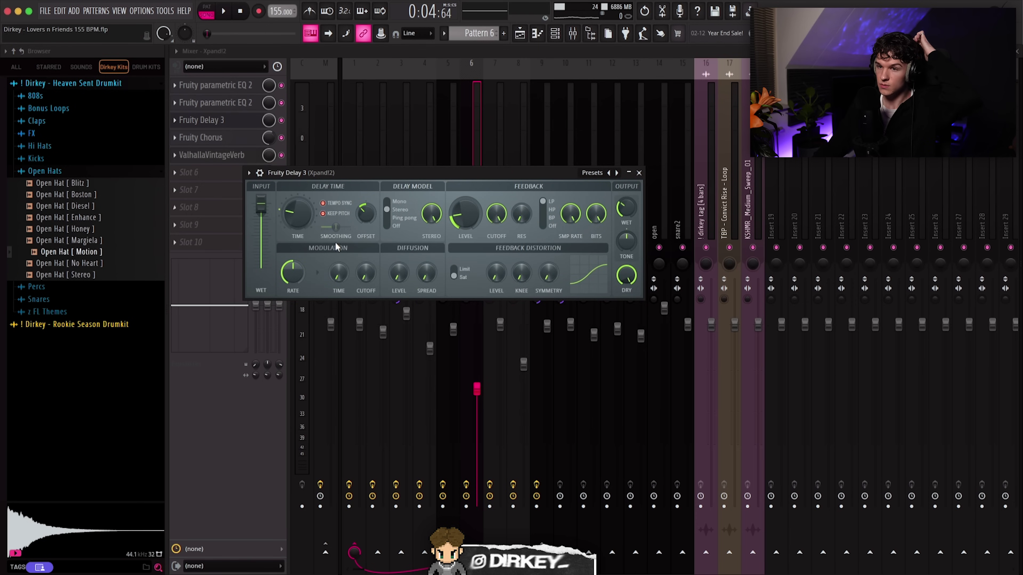
left_click(518, 187)
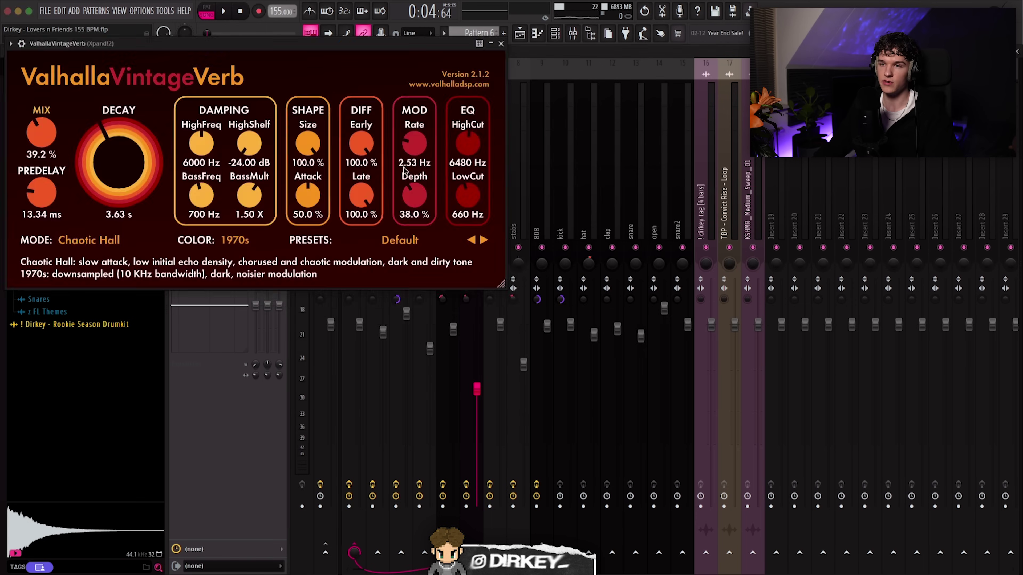
left_click_drag(276, 48, 491, 188)
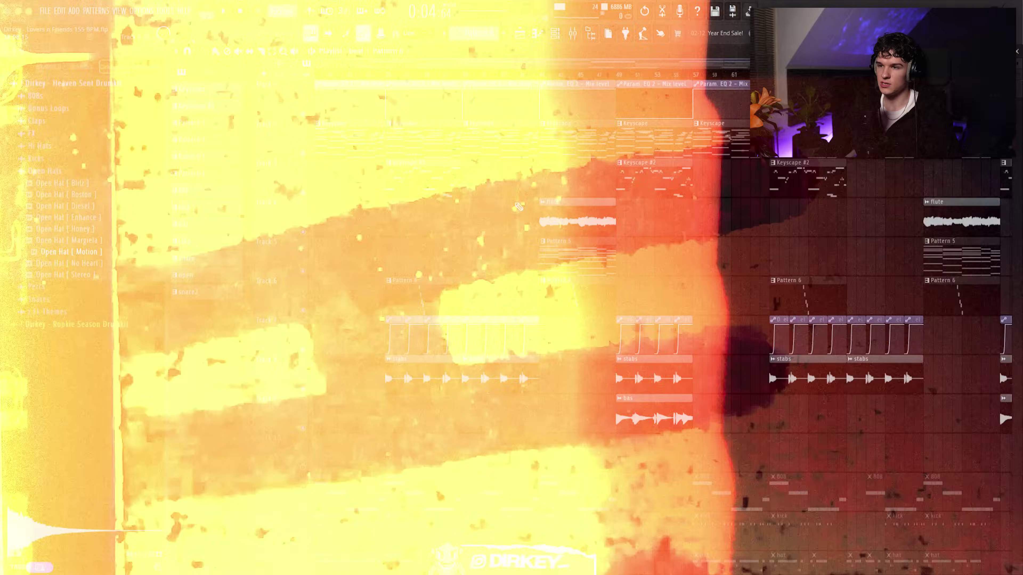
- Go to the flute section at bar 41 in the playlist and unmute Track 6
left_click_drag(516, 205, 587, 209)
scroll(552, 79, "down", 3)
left_click_drag(747, 210, 806, 208)
scroll(577, 83, "up", 3)
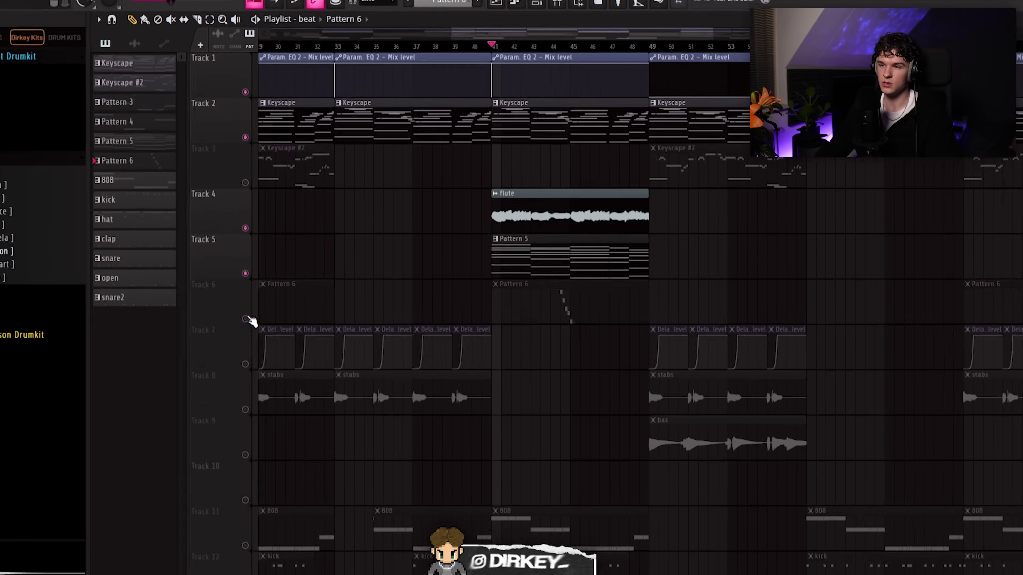
left_click(303, 310)
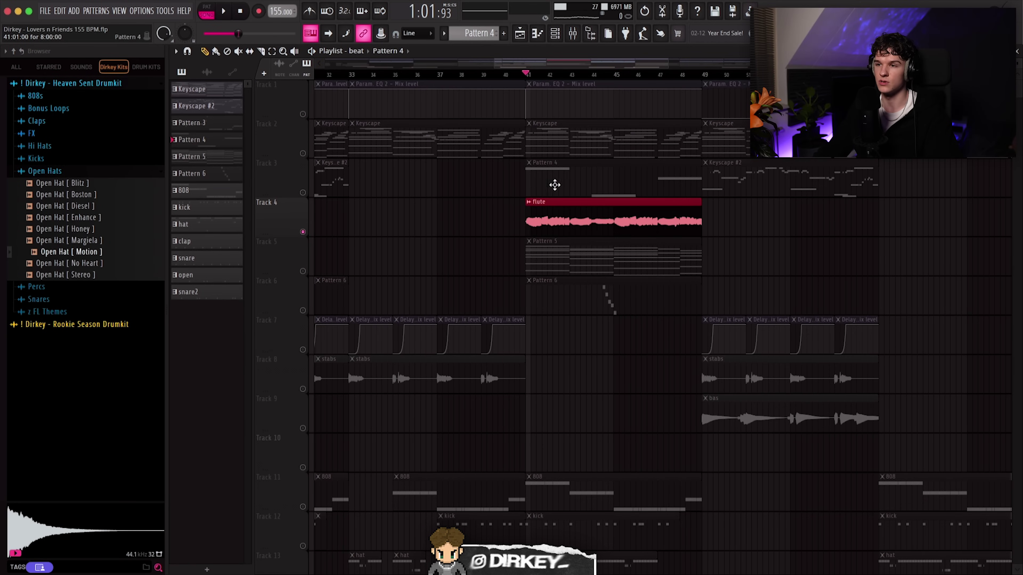
- Open Pattern 4 from Track 3, view its Arcade instrument, and close the plugin and channel rack
scroll(504, 77, "down", 4)
scroll(517, 73, "up", 4)
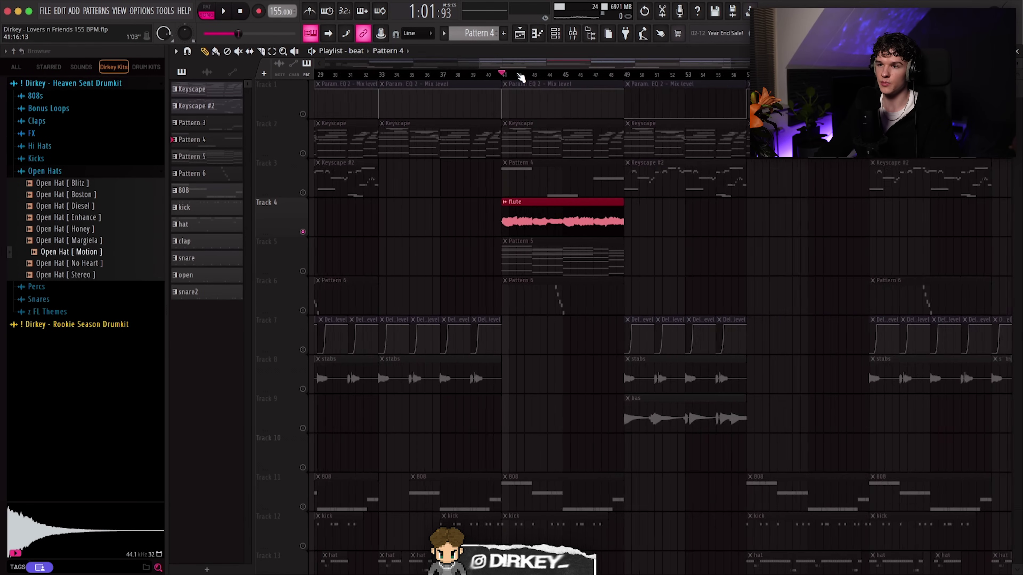
key("s")
double_click(500, 180)
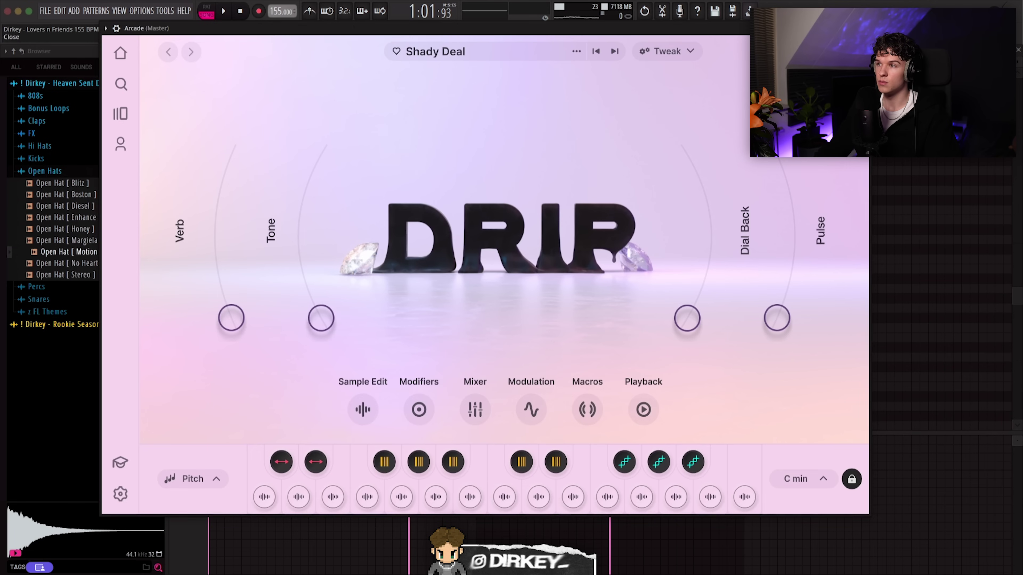
left_click(862, 28)
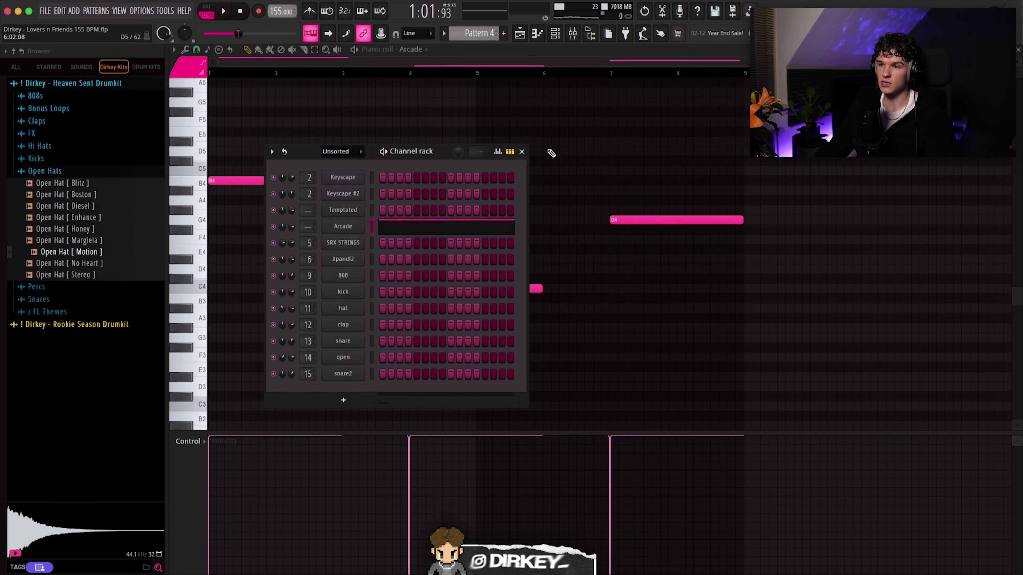
left_click(522, 152)
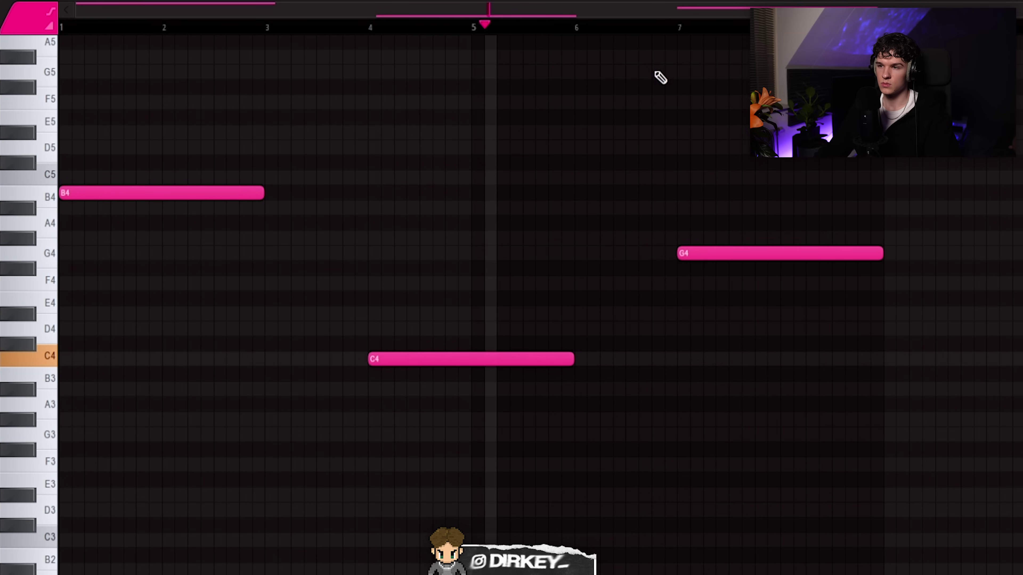
- Play the Arcade notes in Pattern 4's piano roll from bar 7 and return to the playlist
left_click(670, 31)
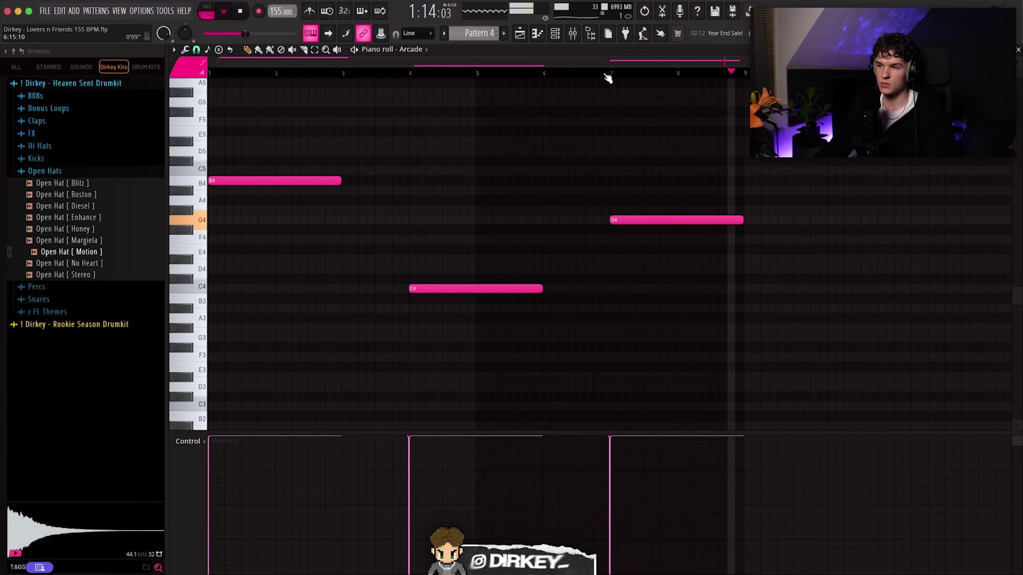
key("space")
key("Escape")
- Delete the Pattern 4 clip at bar 41 on Track 3 and solo Track 4
scroll(523, 79, "up", 2)
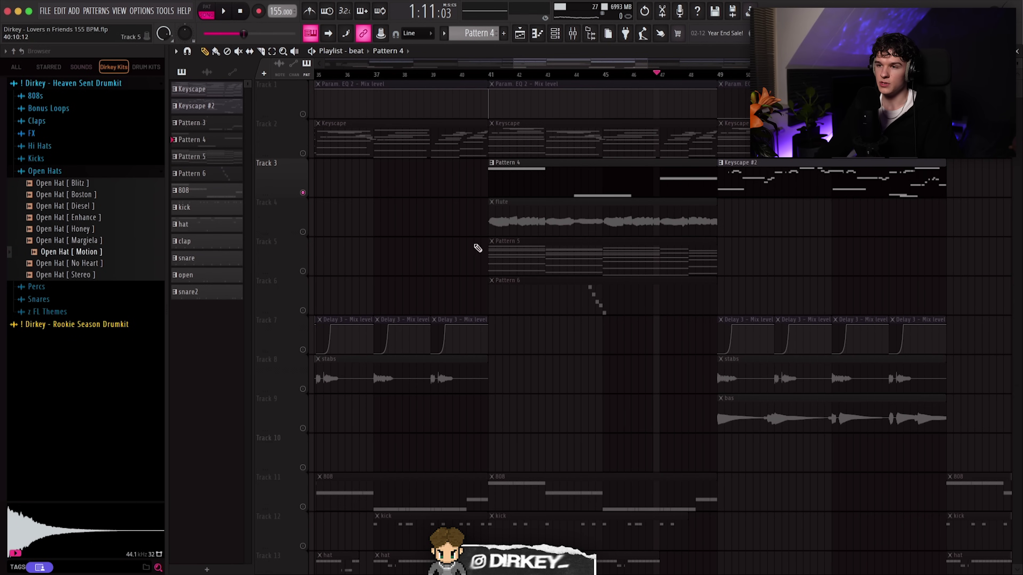
scroll(497, 76, "up", 4)
right_click(516, 181)
right_click(303, 232)
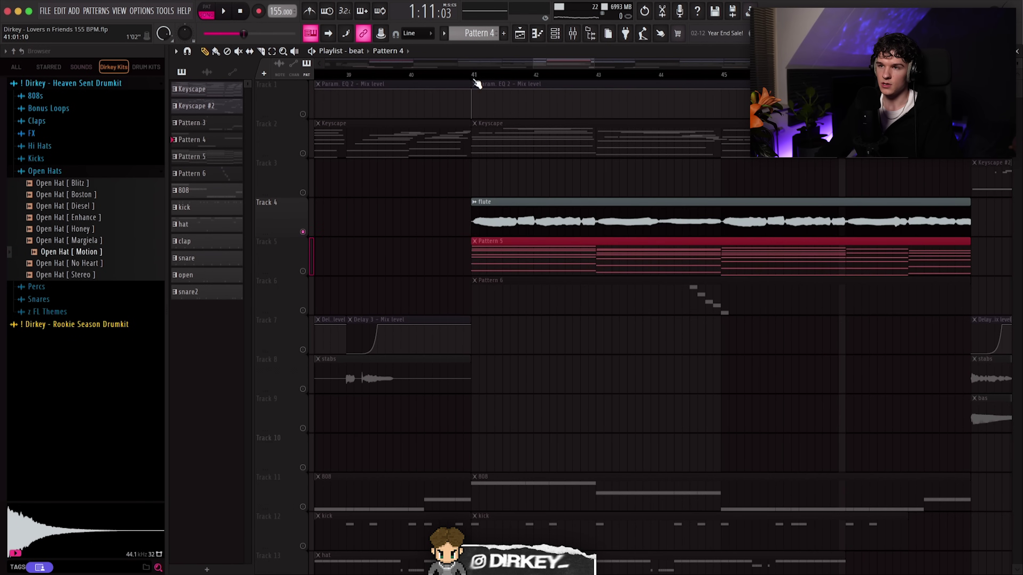
- Play the soloed flute audio clip on Track 4 from bar 41 and stop playback
scroll(500, 78, "down", 2)
scroll(570, 75, "up", 2)
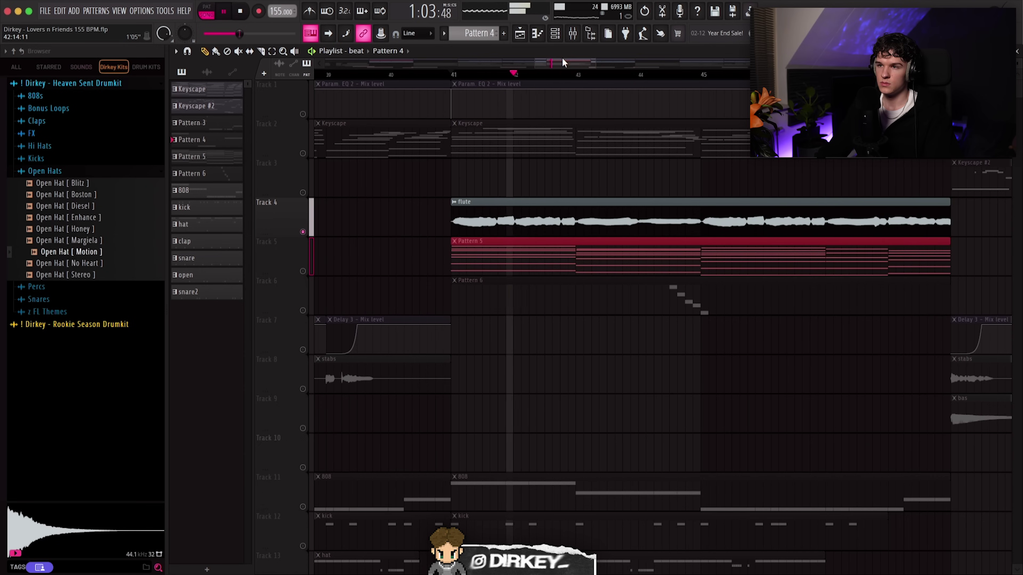
left_click_drag(560, 60, 568, 60)
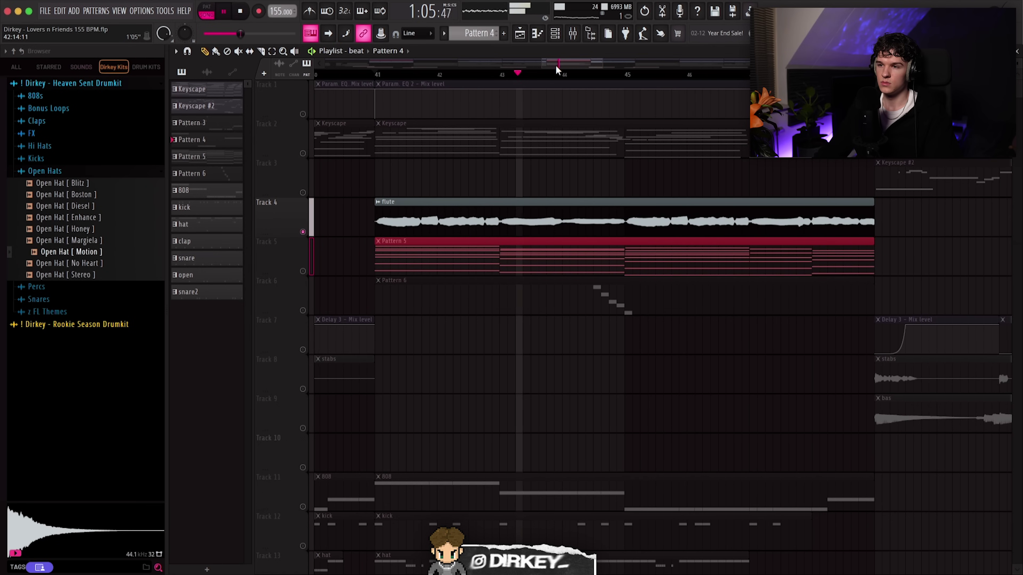
mouse_move(566, 226)
left_mouse_down()
mouse_move(542, 178)
mouse_move(576, 213)
left_mouse_up()
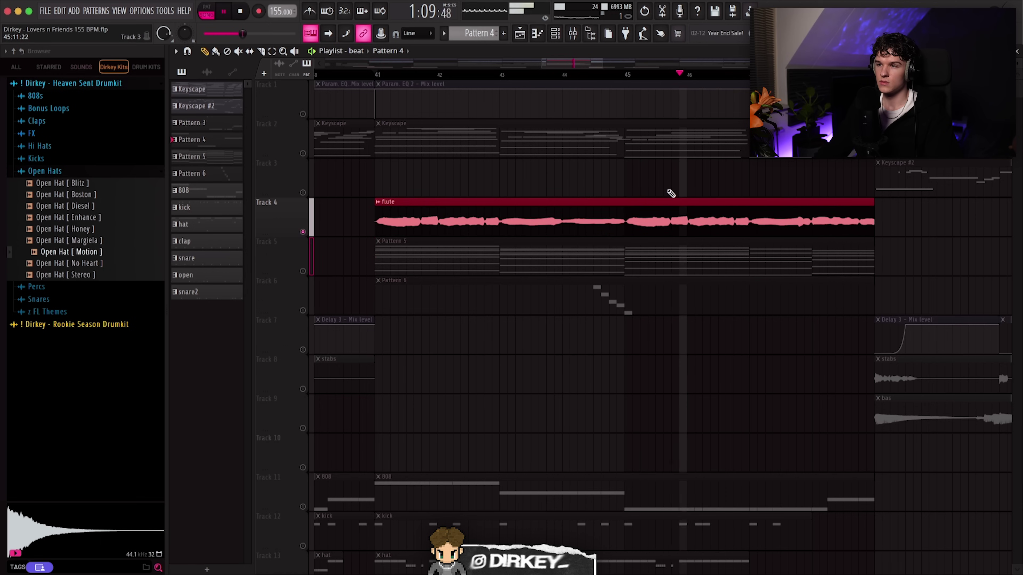
key("space")
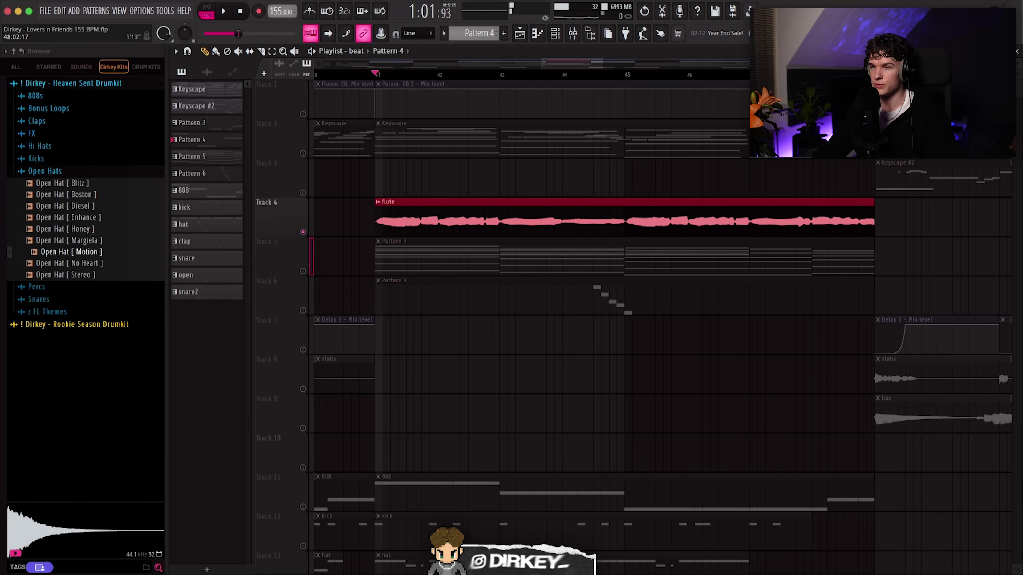
- Inspect Waves Tune Real-Time, Fruity Parametric EQ 2, UADx LA-2A and ValhallaVintageVerb on the flute mixer track
key("F9")
left_click(206, 87)
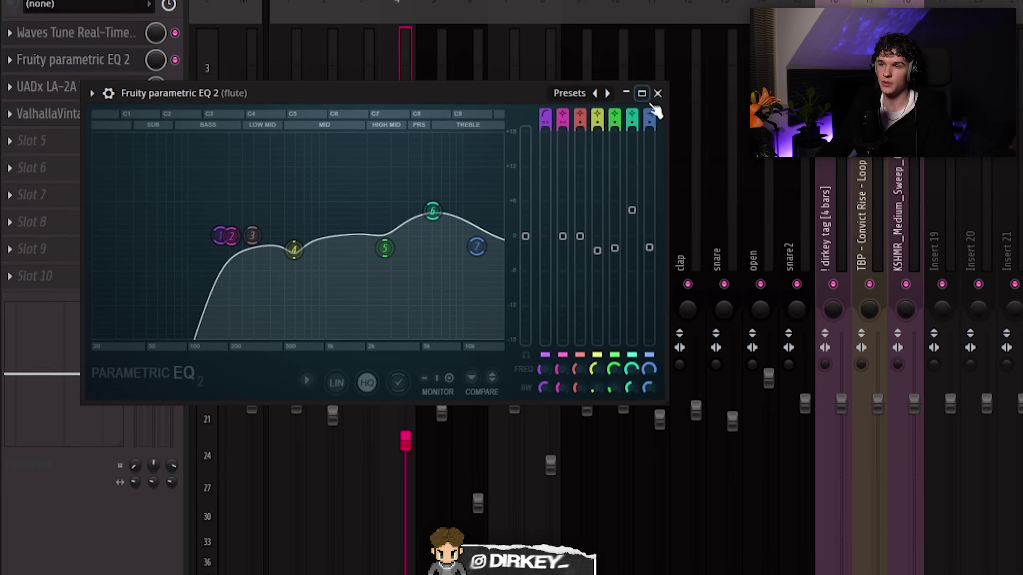
left_click(657, 93)
left_click(47, 87)
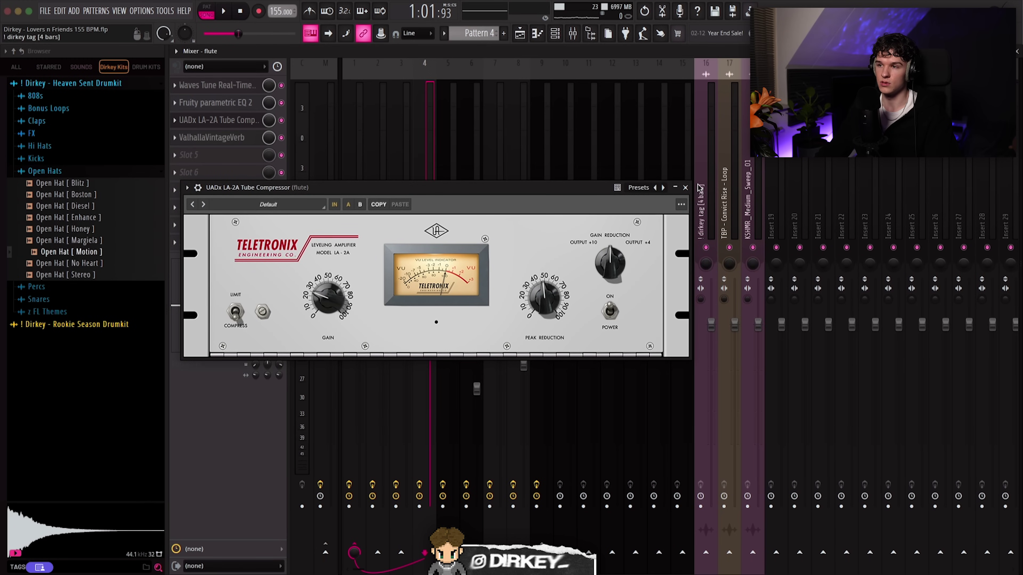
left_click(685, 187)
left_click(212, 137)
left_click_drag(294, 90, 385, 115)
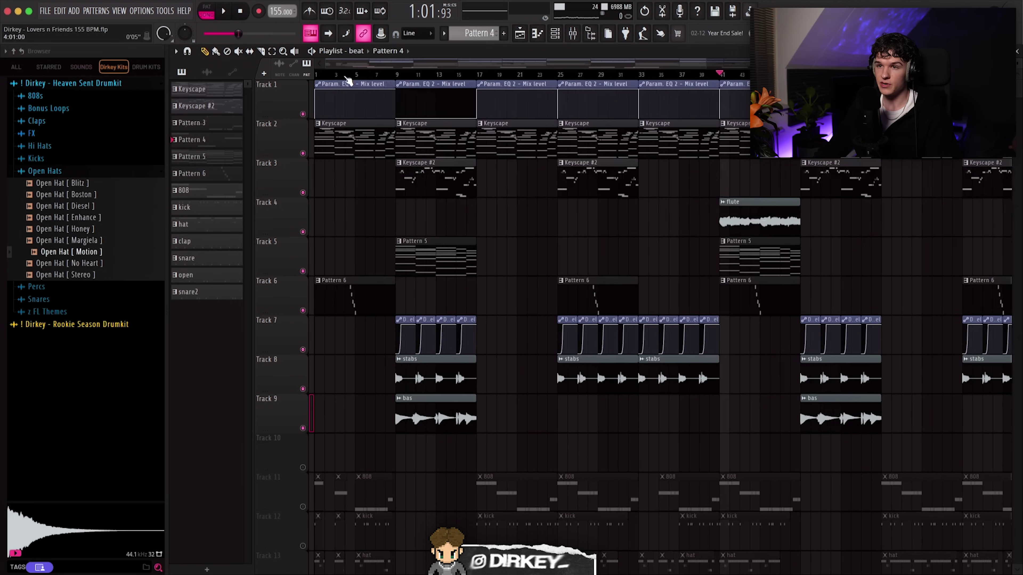
- Marquee the melody clips on Tracks 1 to 9, and select the 808, kick and hat clips at bar 17
scroll(344, 77, "down", 3)
left_click_drag(931, 425, 318, 85)
scroll(488, 210, "down", 5)
left_click_drag(397, 290, 576, 464)
scroll(575, 464, "up", 4)
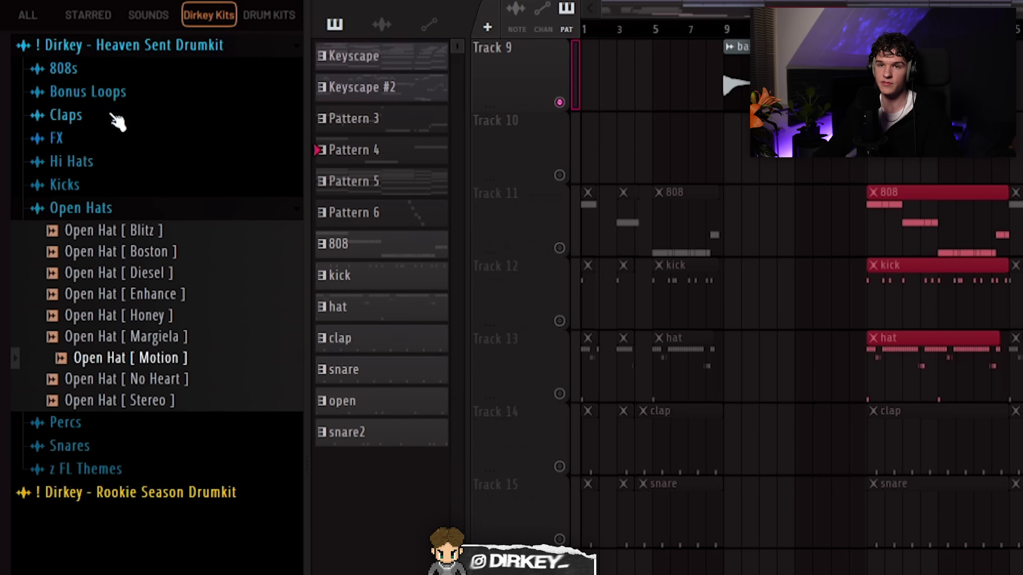
- Collapse the Open Hats folder of the Heaven Sent Drumkit in the browser
left_click(85, 207)
left_click(105, 301)
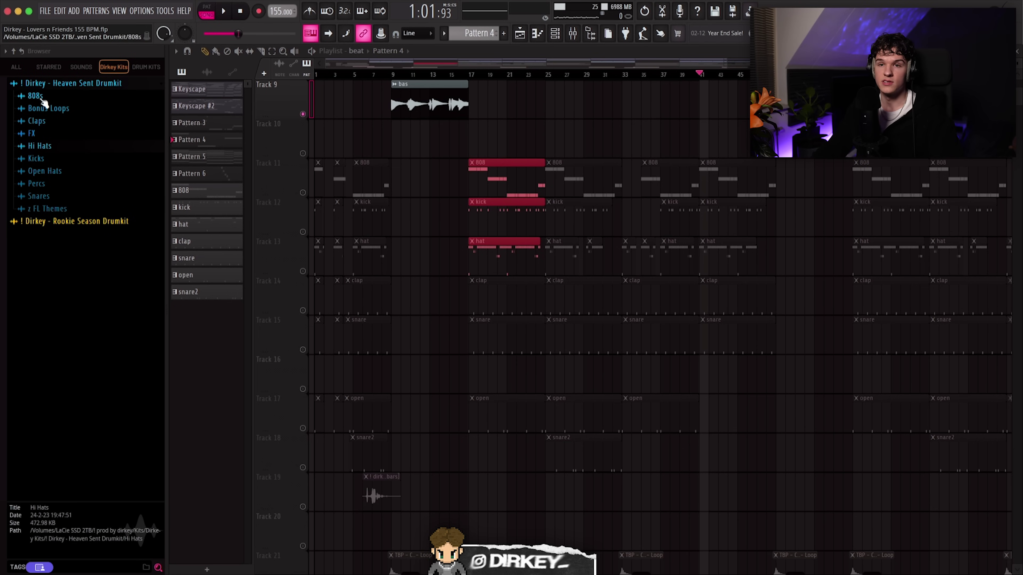
- Browse the sample folders of the Heaven Sent Drumkit, including Bonus Loops, Claps and Open Hats
left_click(41, 97)
left_click(45, 224)
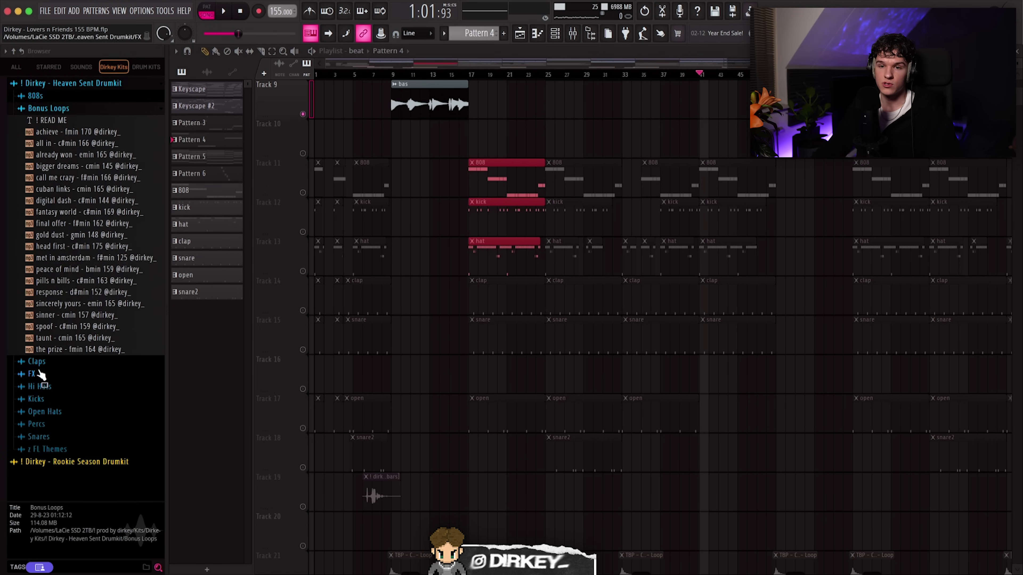
left_click(42, 362)
left_click(40, 267)
left_click(40, 172)
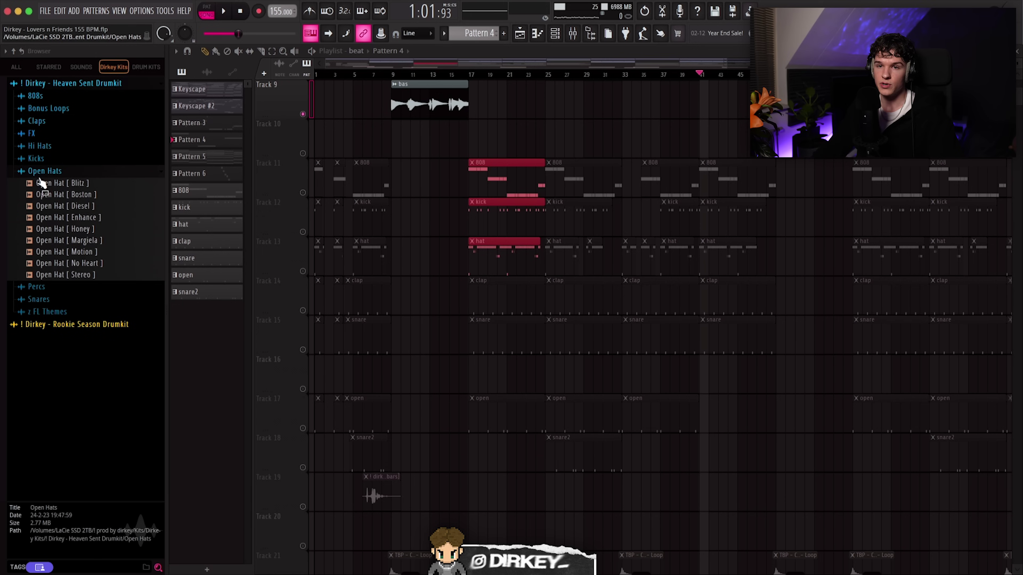
left_click(61, 171)
left_click(55, 172)
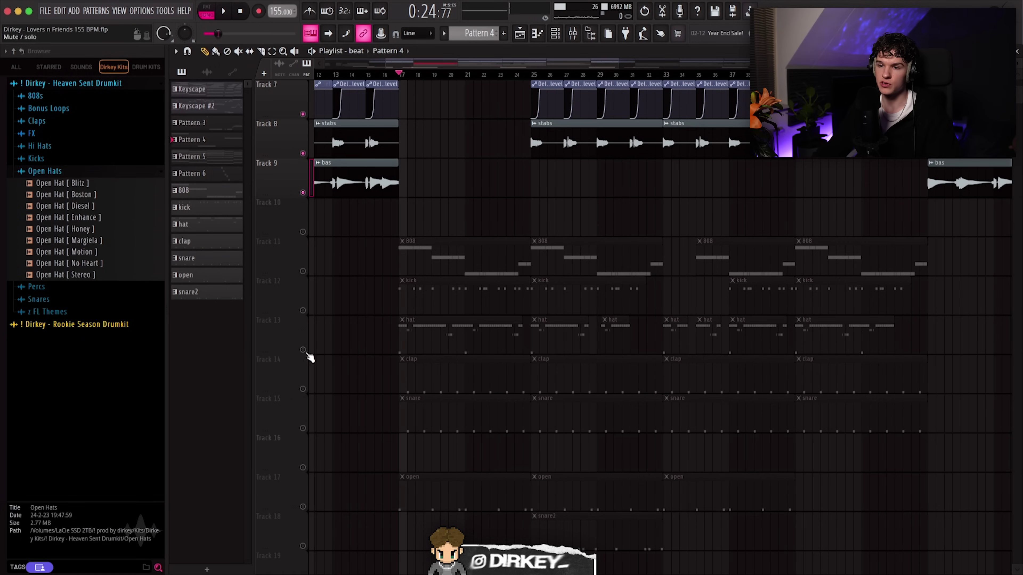
- Unmute the hat and clap tracks 13 and 14, and marquee notes in the hat pattern's piano roll
left_click(303, 350)
left_click(303, 390)
double_click(408, 347)
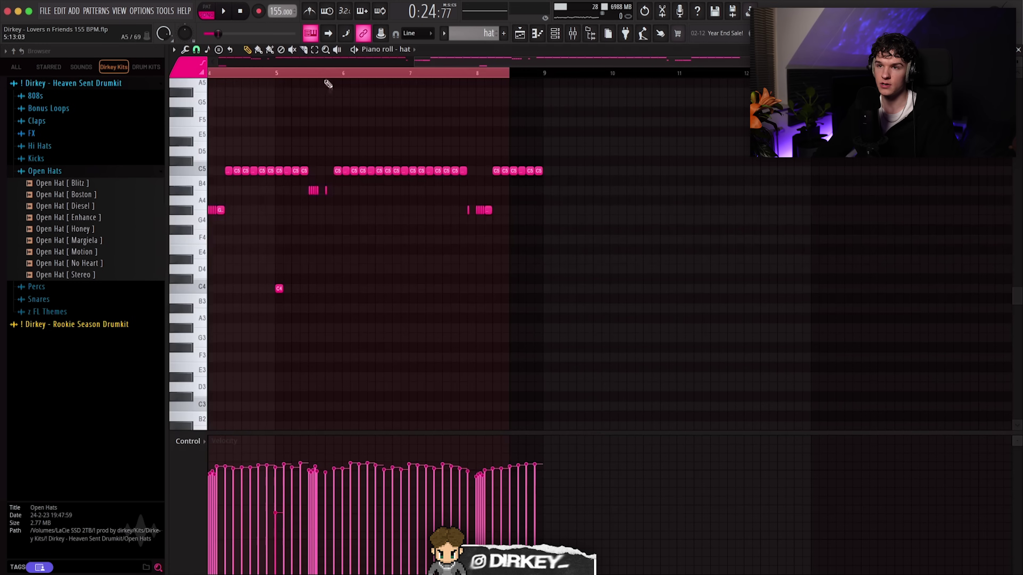
scroll(322, 73, "left", 3)
left_click_drag(848, 117, 539, 199)
left_click_drag(233, 187, 267, 199)
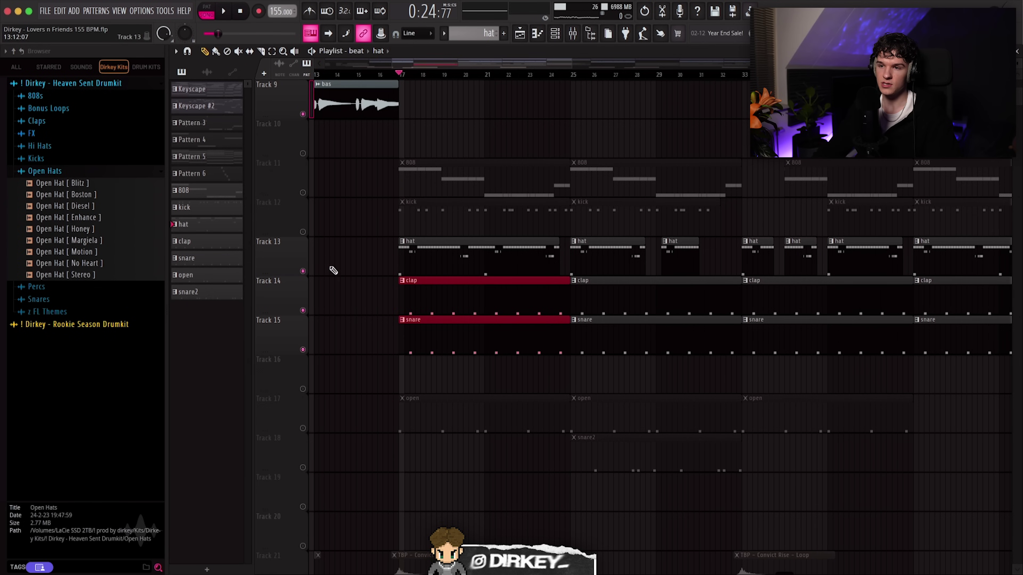
- Reopen the hat pattern from Track 13 in the piano roll and examine its notes from bar 1
double_click(449, 262)
scroll(340, 69, "left", 3)
left_click(326, 71)
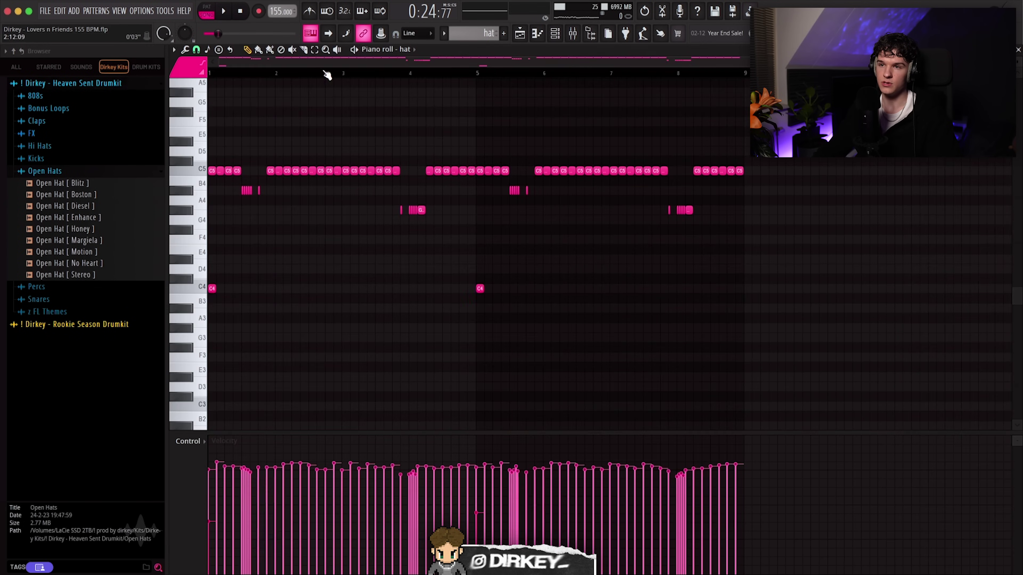
scroll(555, 221, "up", 2)
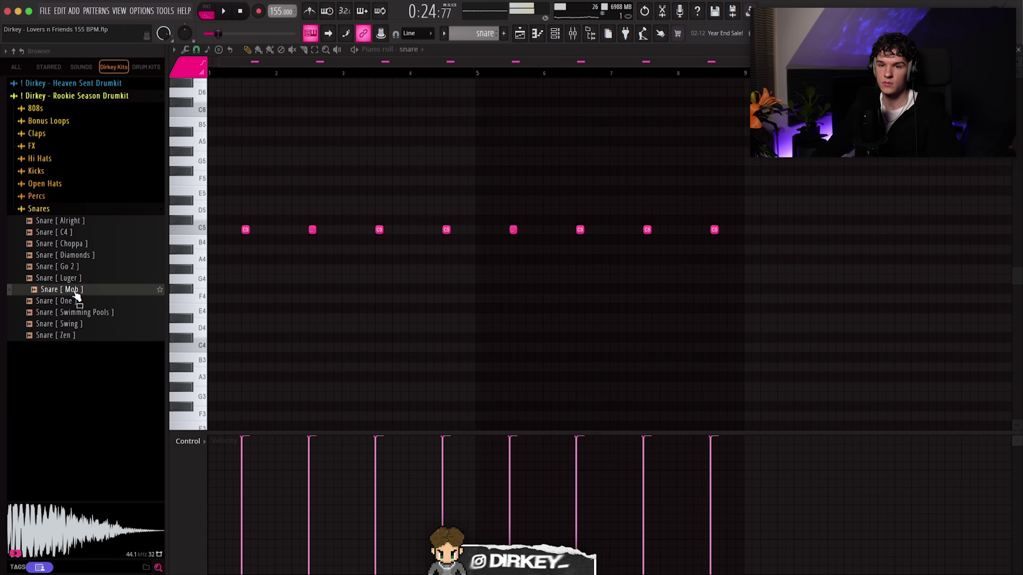
- Preview Clap [ Crisp ] from the Claps folder of the Heaven Sent Drumkit and return to the playlist
left_click(48, 84)
left_click(36, 121)
left_click(40, 132)
key("F5")
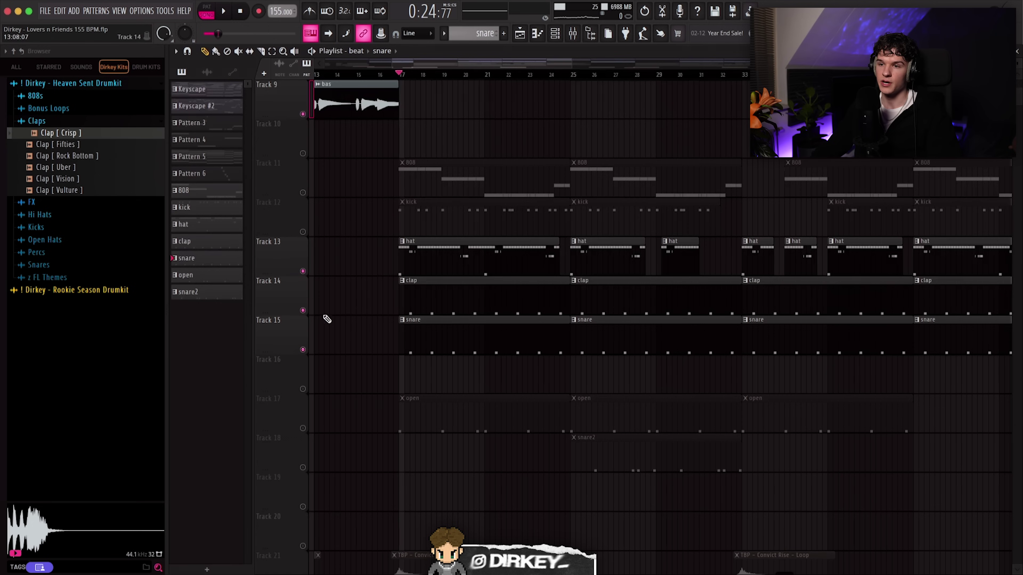
- Solo the clap and snare on Tracks 14 and 15 and play them together from bar 17
left_click(303, 350, "ctrl")
left_click(303, 310)
key("space")
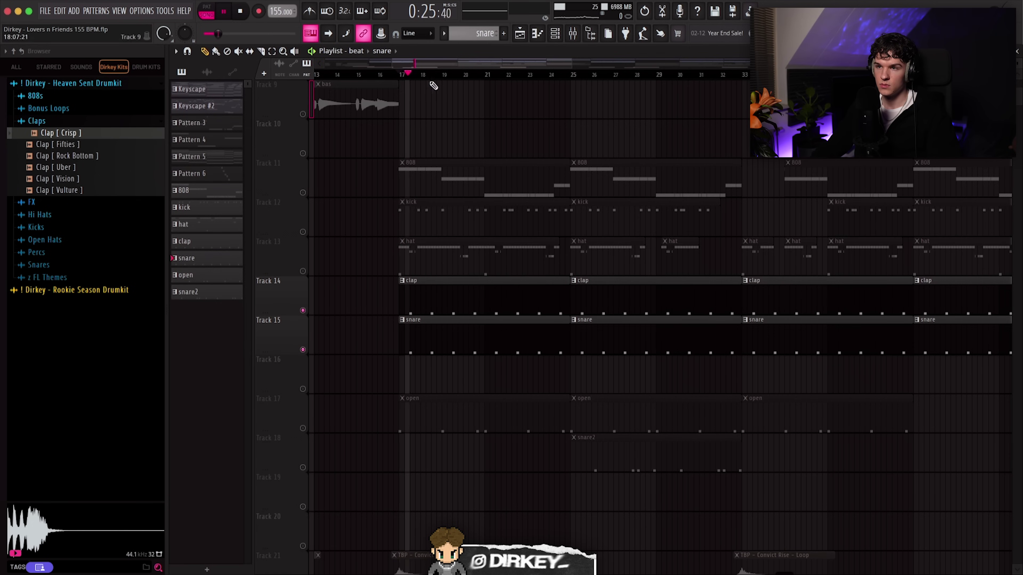
scroll(434, 85, "up", 5)
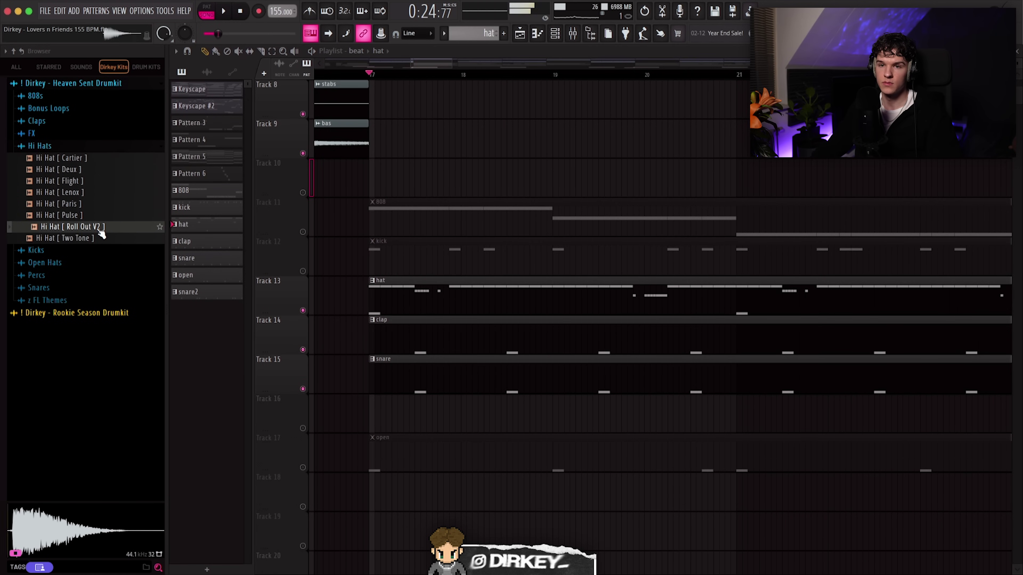
- Open the hat pattern in the piano roll and select the B4 roll notes in its first bar
double_click(428, 314)
scroll(225, 350, "up", 3)
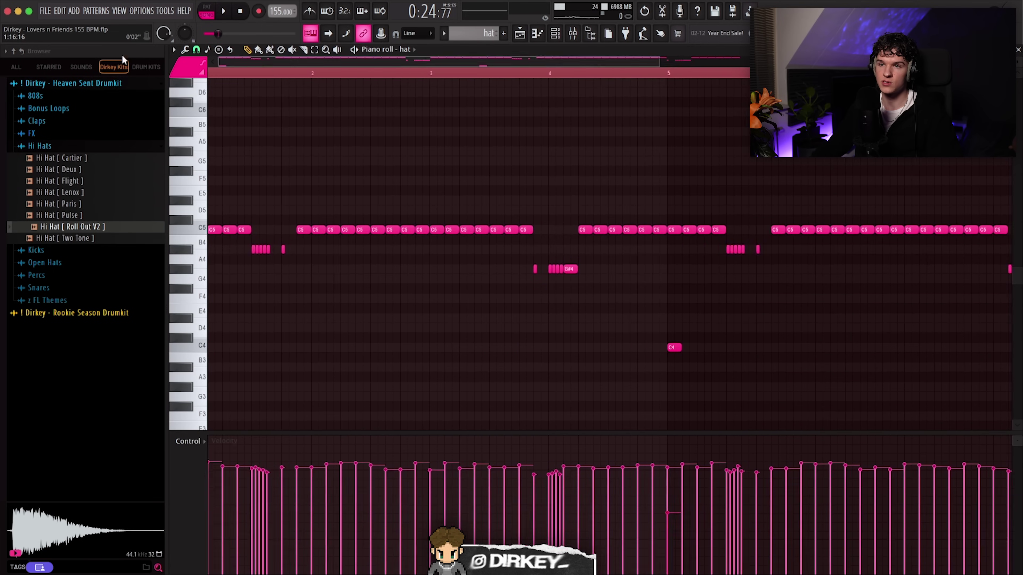
scroll(250, 262, "up", 1)
left_click_drag(269, 236, 349, 256)
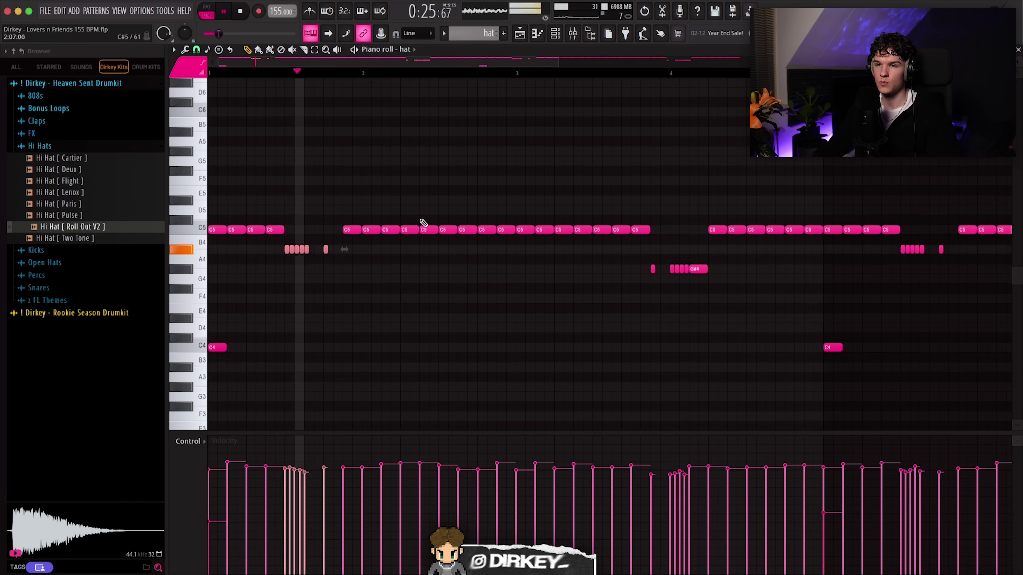
- Play the hat pattern around the G#4 roll at bar 4 twice, and marquee hi-hat notes across the pattern
scroll(365, 76, "down", 3)
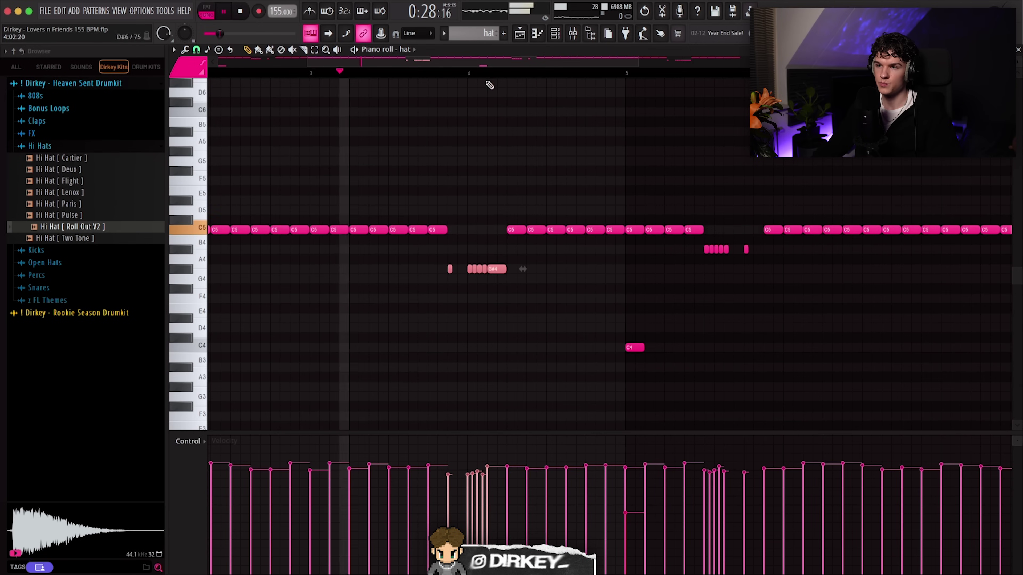
scroll(487, 83, "up", 2)
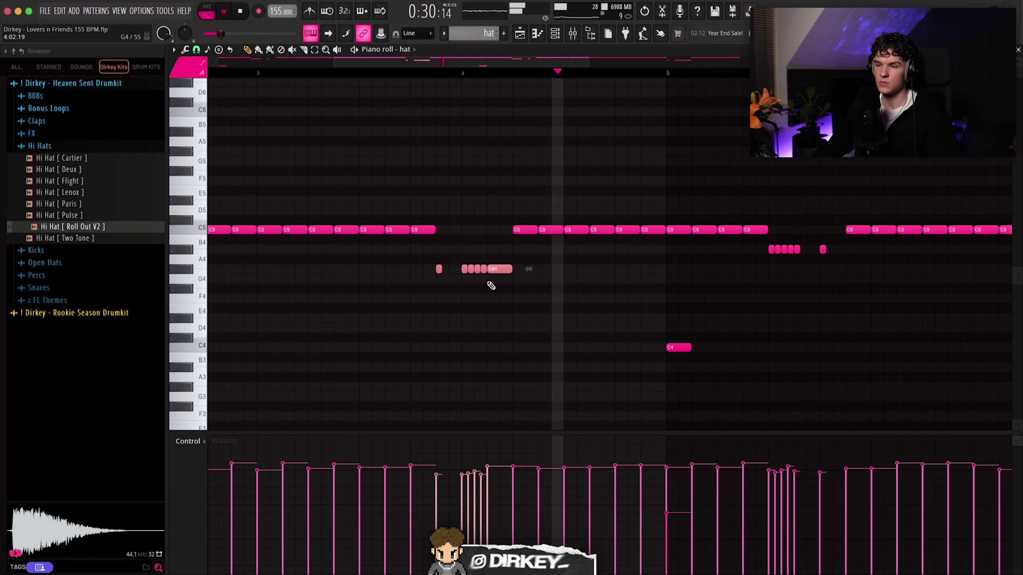
key("space")
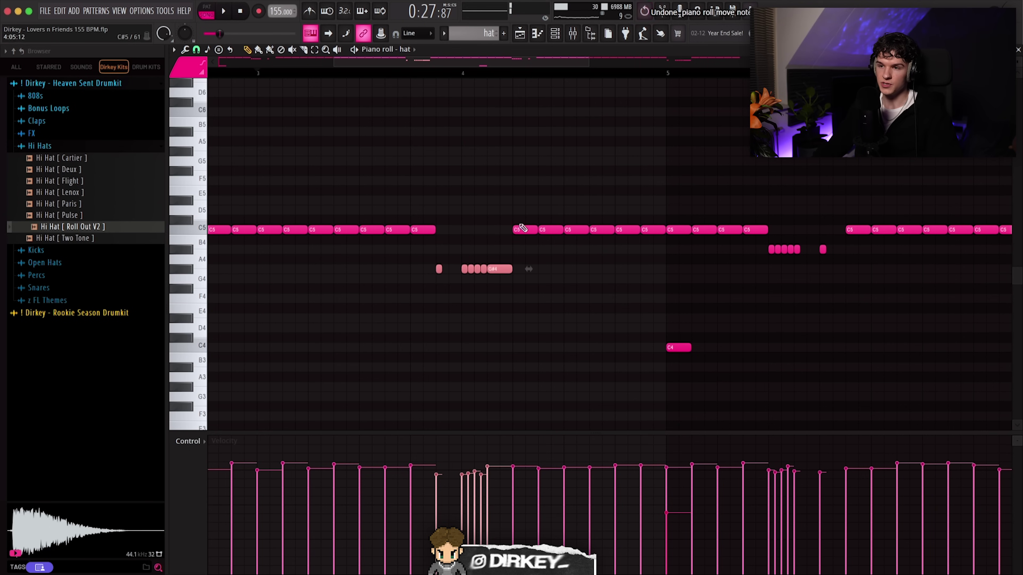
key("space")
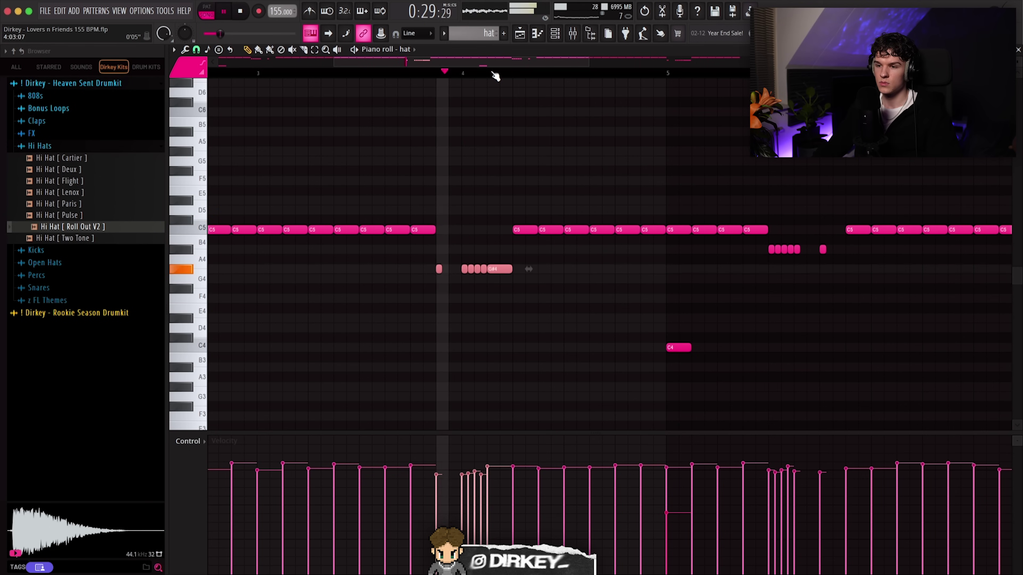
scroll(493, 74, "down", 2)
left_click_drag(468, 204, 208, 372)
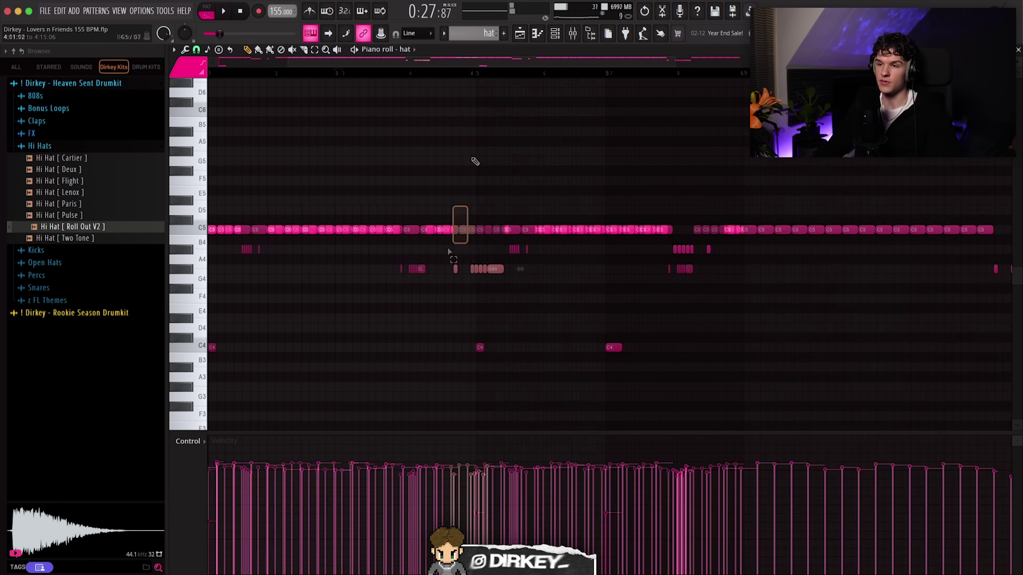
left_click_drag(212, 229, 480, 224)
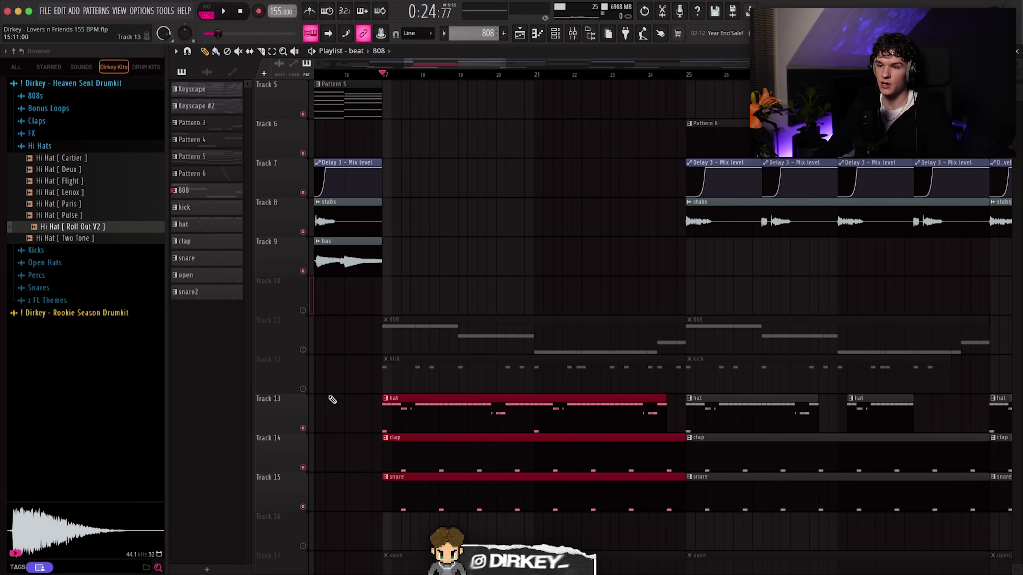
- Unmute the 808 on Track 11, open its pattern and select the G#5 and F5 notes
left_click(303, 350)
double_click(440, 342)
left_click_drag(347, 63, 282, 62)
left_click_drag(801, 186, 155, 373)
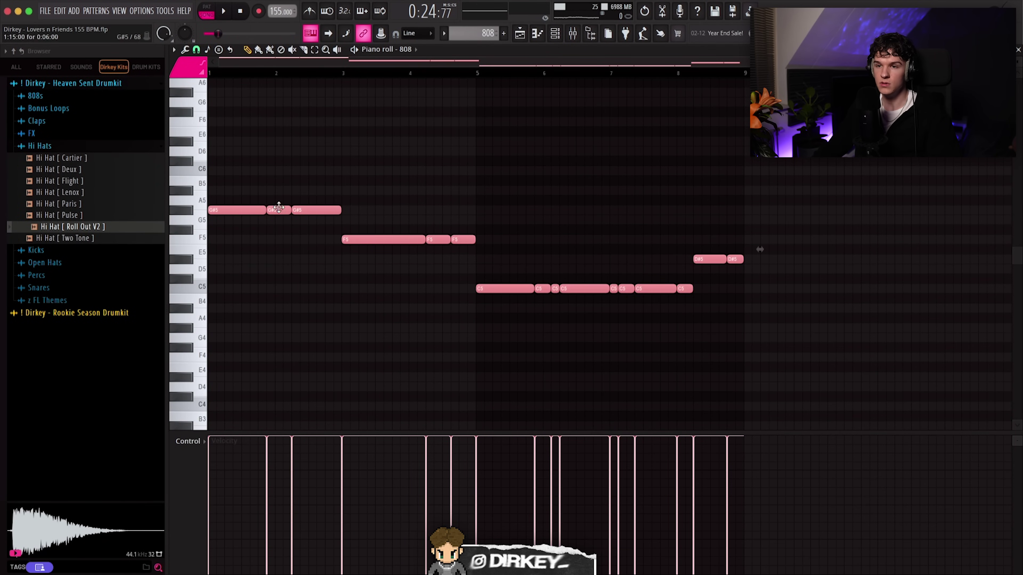
left_click_drag(344, 186, 235, 221)
left_click_drag(231, 183, 465, 252)
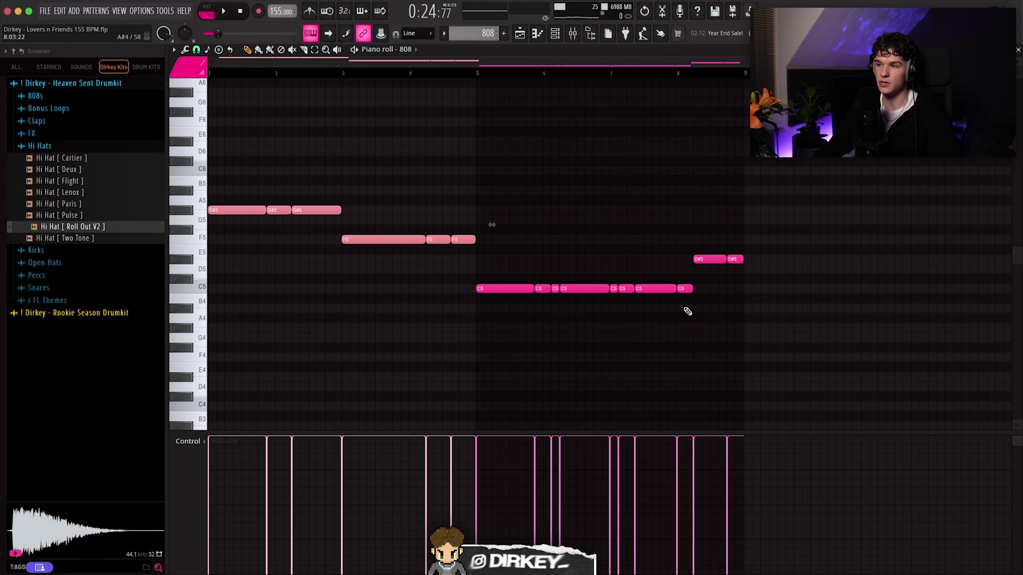
- Reopen the 808 pattern from the playlist and play it through from bar 1
key("F5")
left_click(303, 389)
double_click(393, 320)
scroll(333, 81, "left", 2)
key("space")
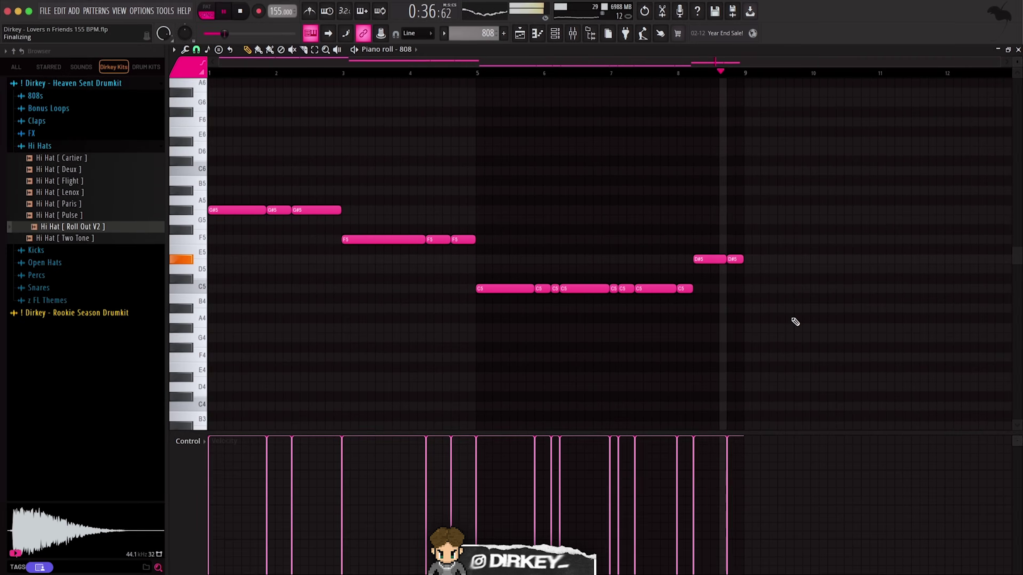
- Select the 808's G#5, F5 and C5 note groups in turn, play from bar 5, and clear the note selection
left_click_drag(358, 187, 211, 219)
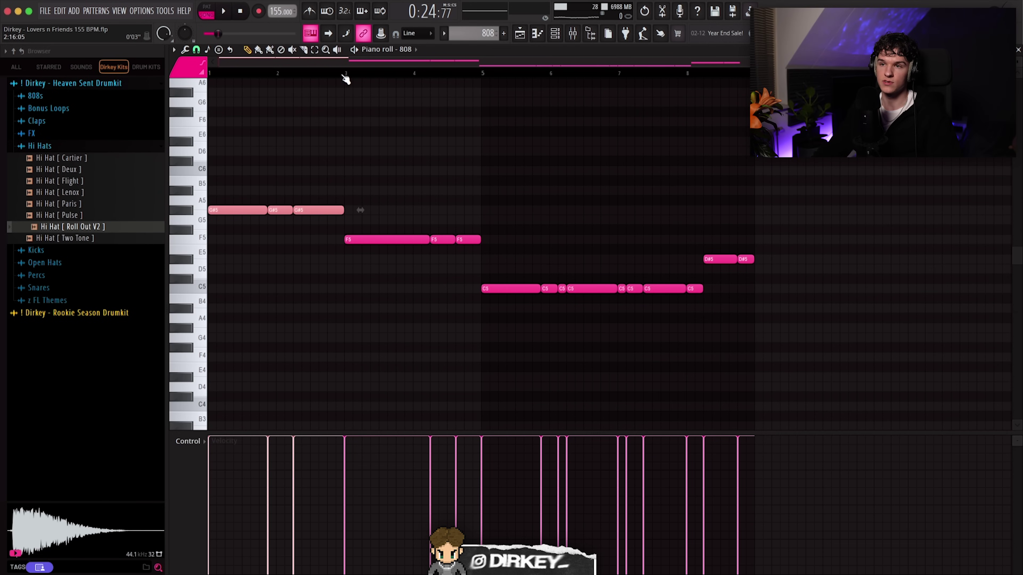
left_click_drag(369, 187, 503, 250)
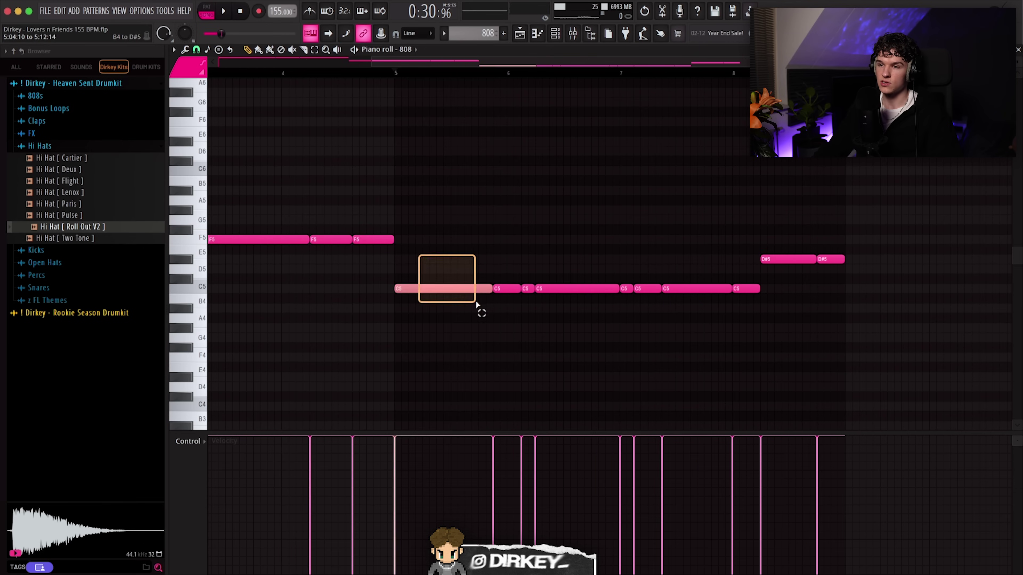
left_click_drag(476, 302, 476, 302)
key("space")
key("super+d")
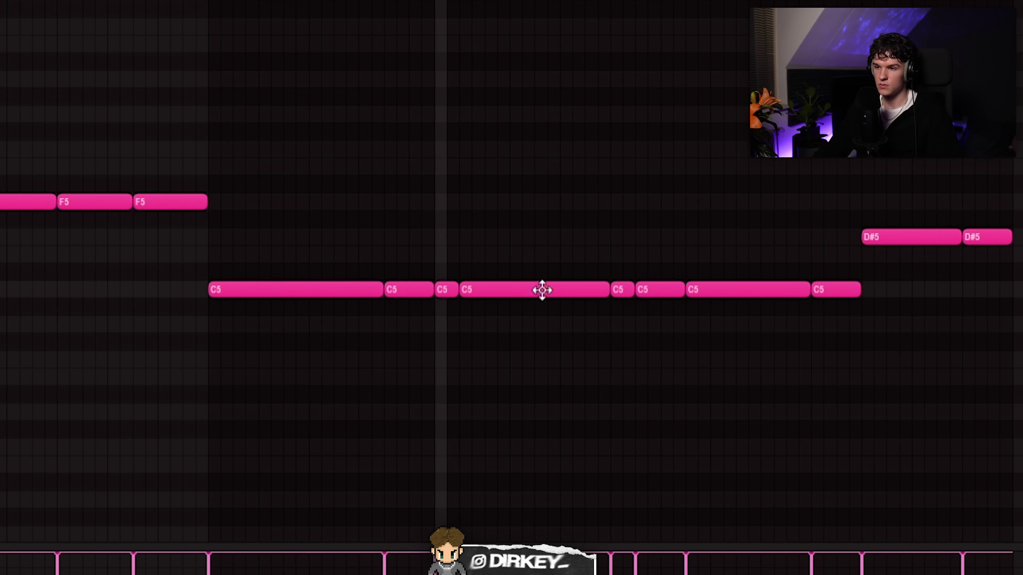
key("space")
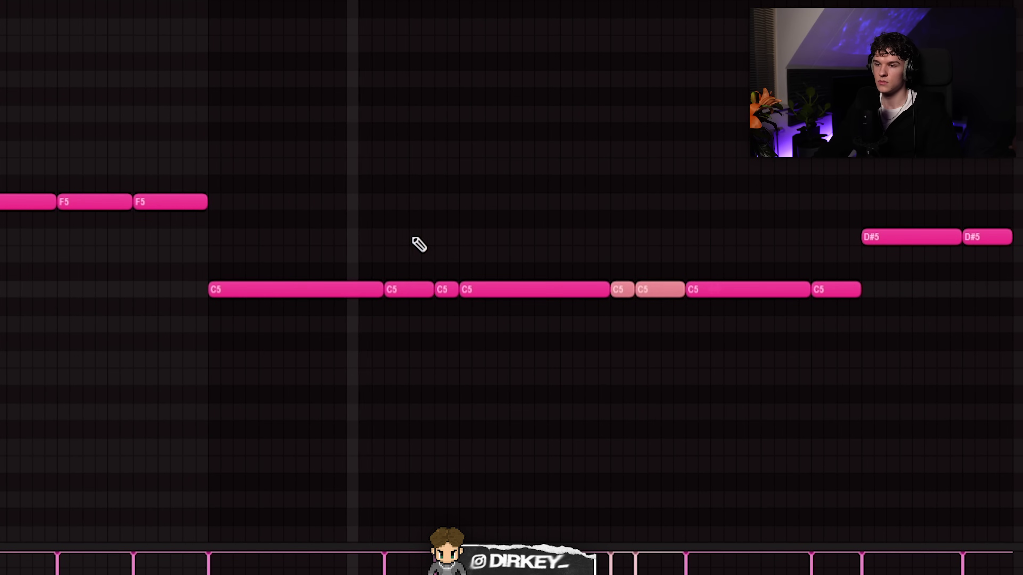
key("ctrl+d")
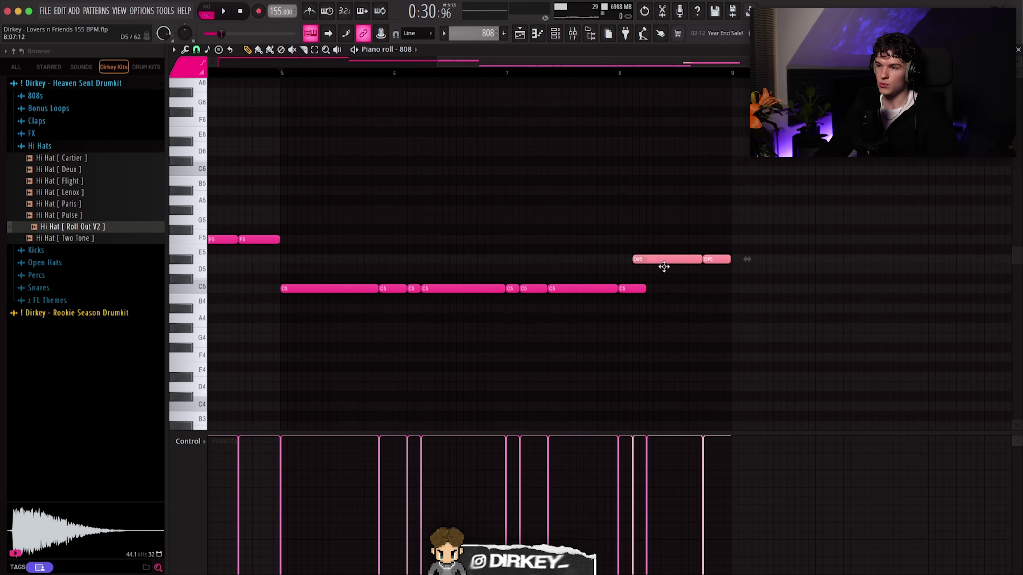
key("ctrl+d")
- Unmute the kick on Track 12, open its pattern in the piano roll and marquee the B4 notes
key("Escape")
left_click(306, 391)
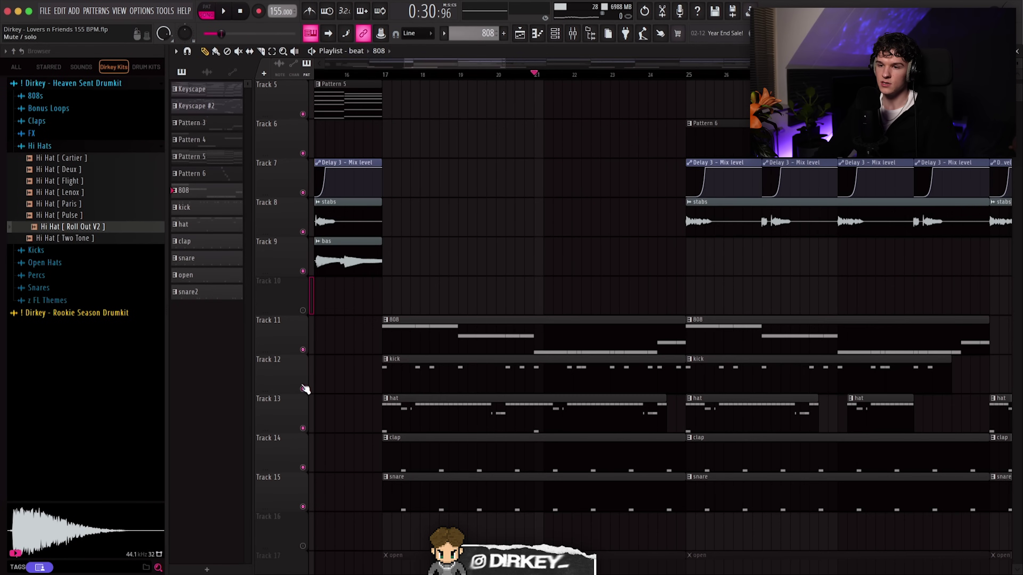
double_click(392, 358)
scroll(316, 77, "down", 2)
scroll(402, 205, "down", 1)
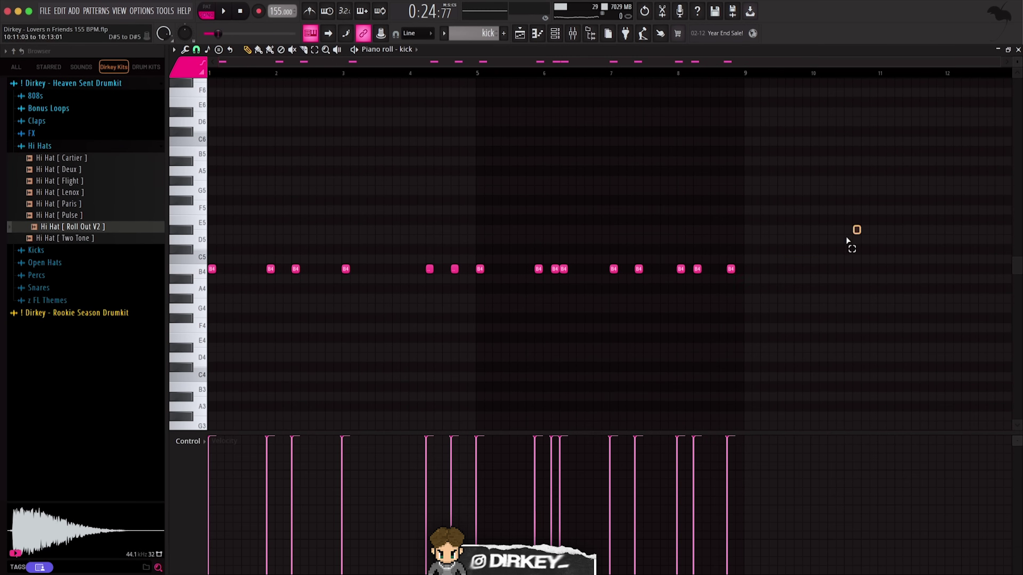
left_click_drag(846, 237, 206, 350)
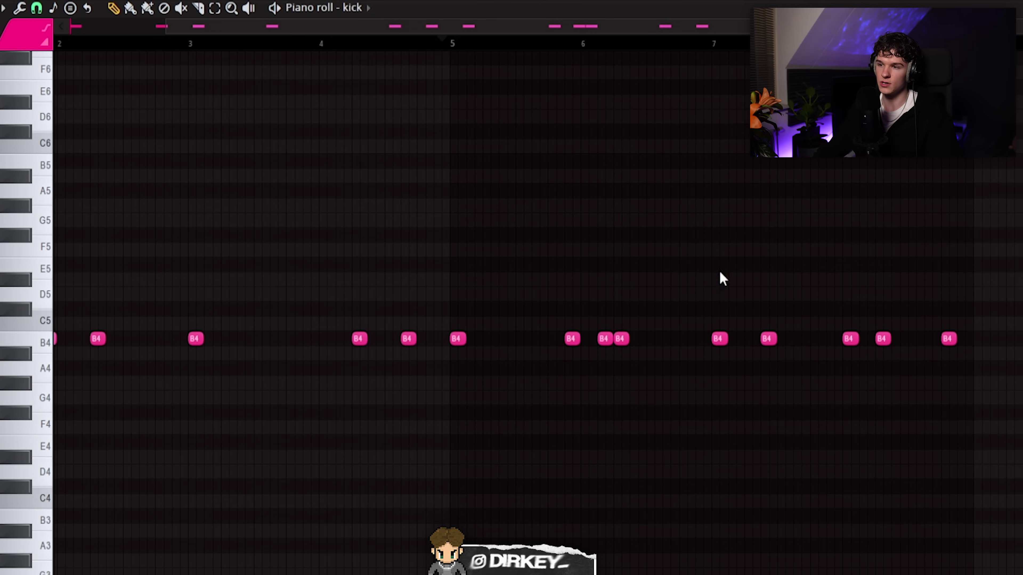
- Review the kick notes from bar 5 to 8, and play the open hat pattern's C5 notes from bar 1
scroll(719, 46, "up", 2)
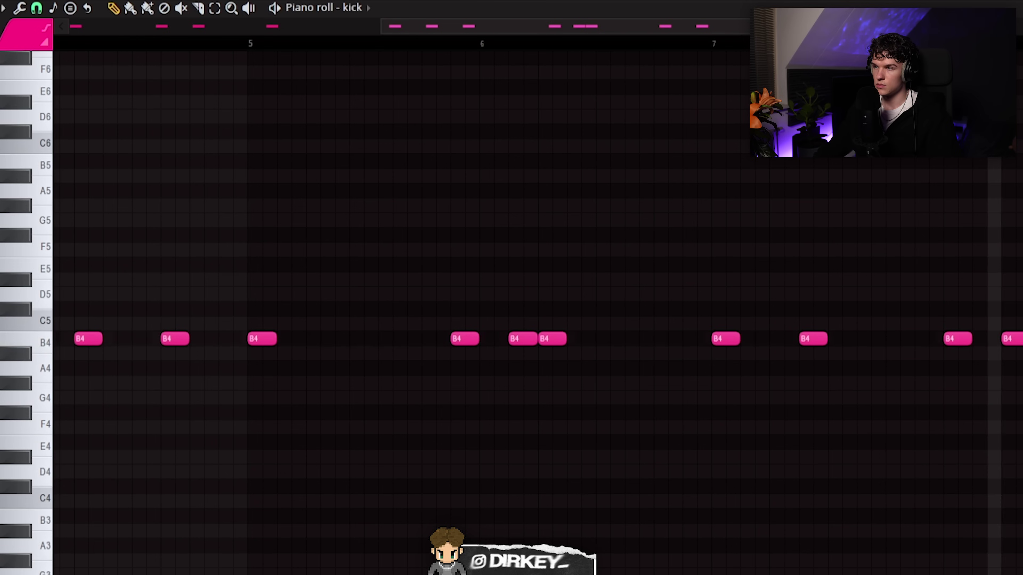
scroll(750, 338, "down", 3)
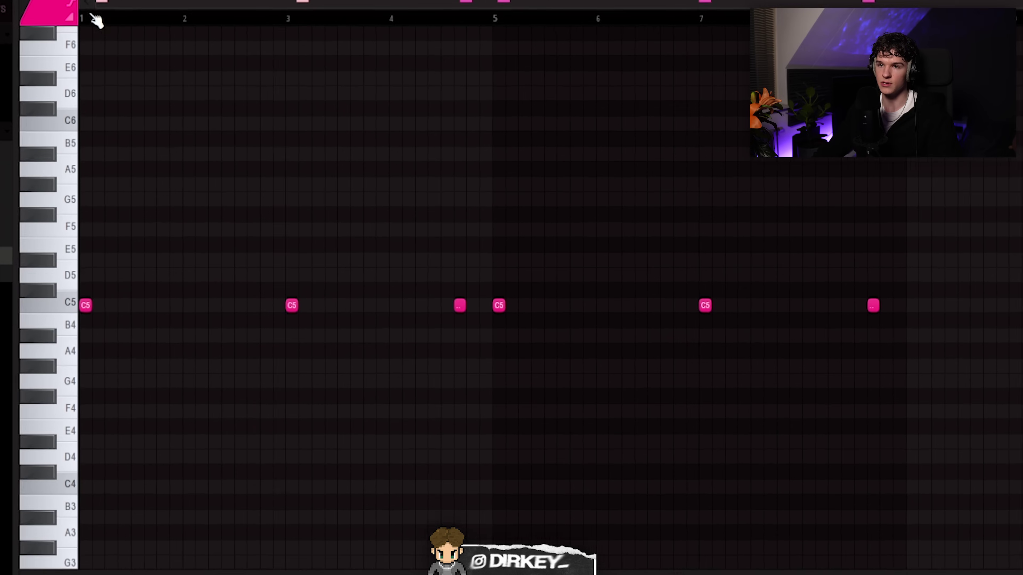
key("space")
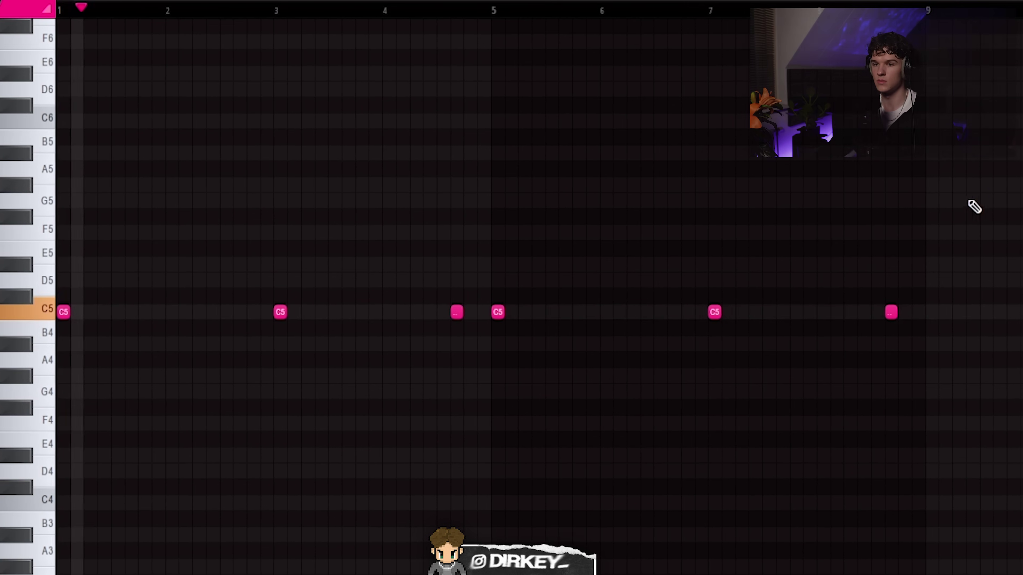